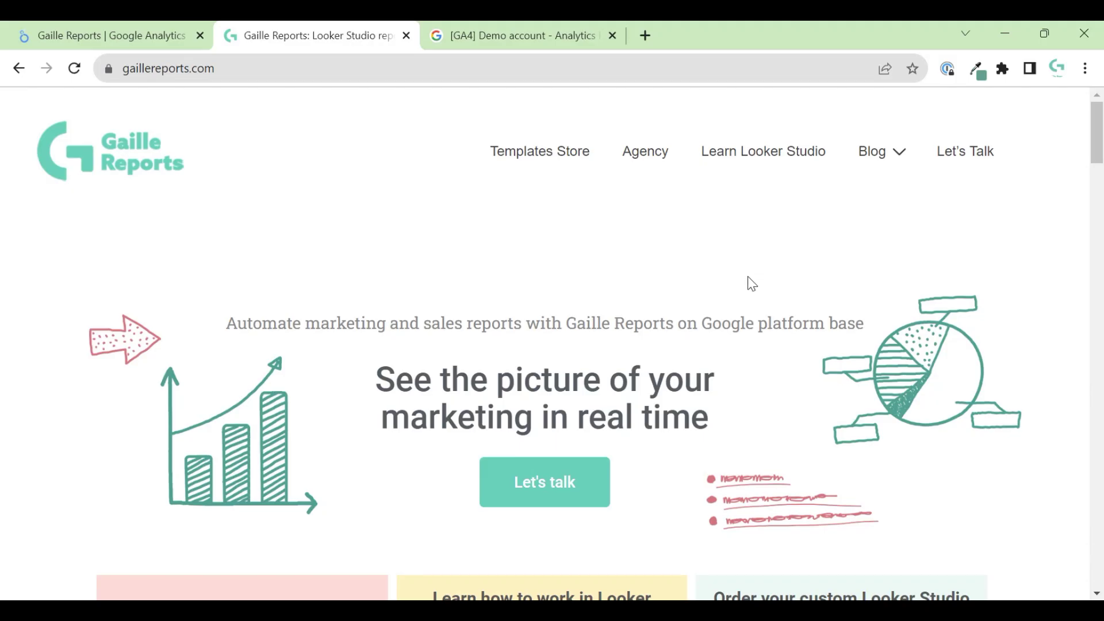
Open the GA4 SEO and Paid traffic report template page from page 2 of the Templates Store.
click(562, 154)
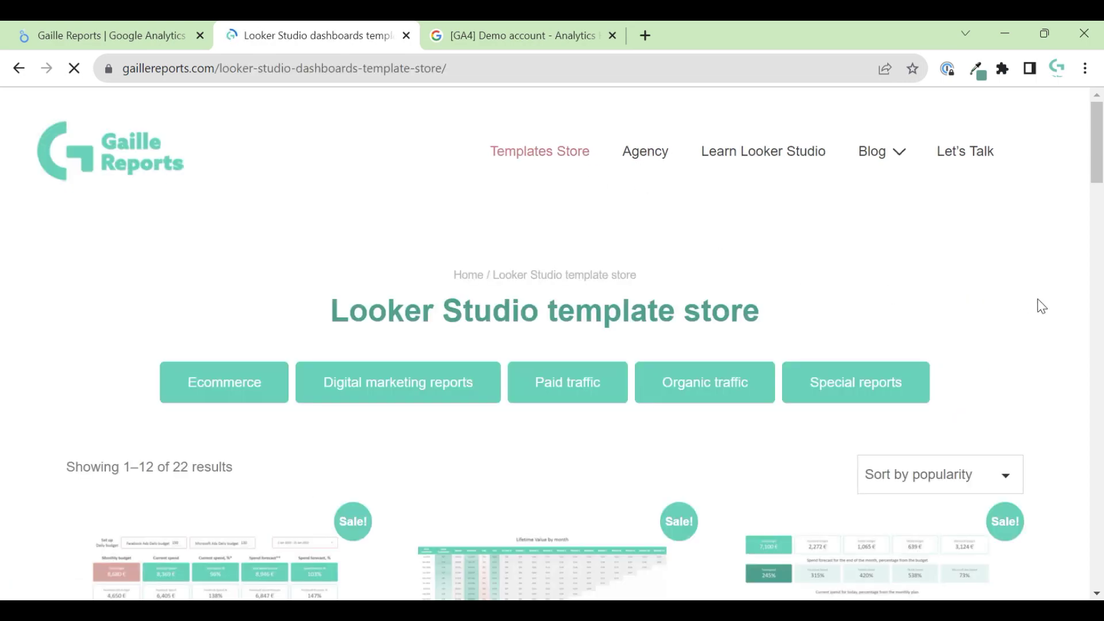
scroll(1040, 305, down, 8)
scroll(1040, 305, down, 20)
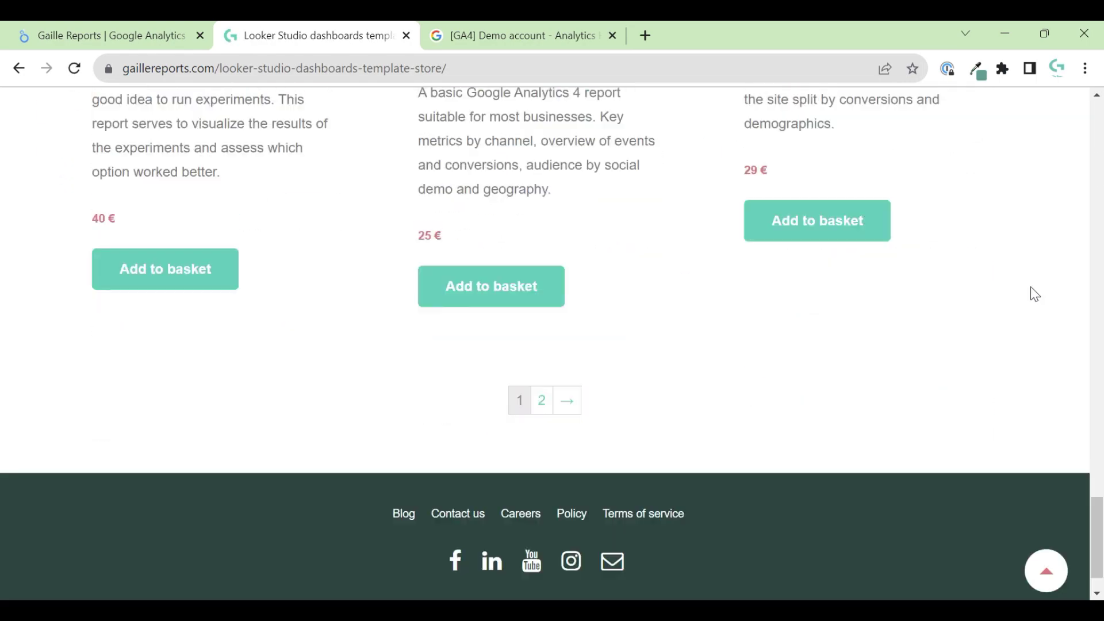
click(542, 349)
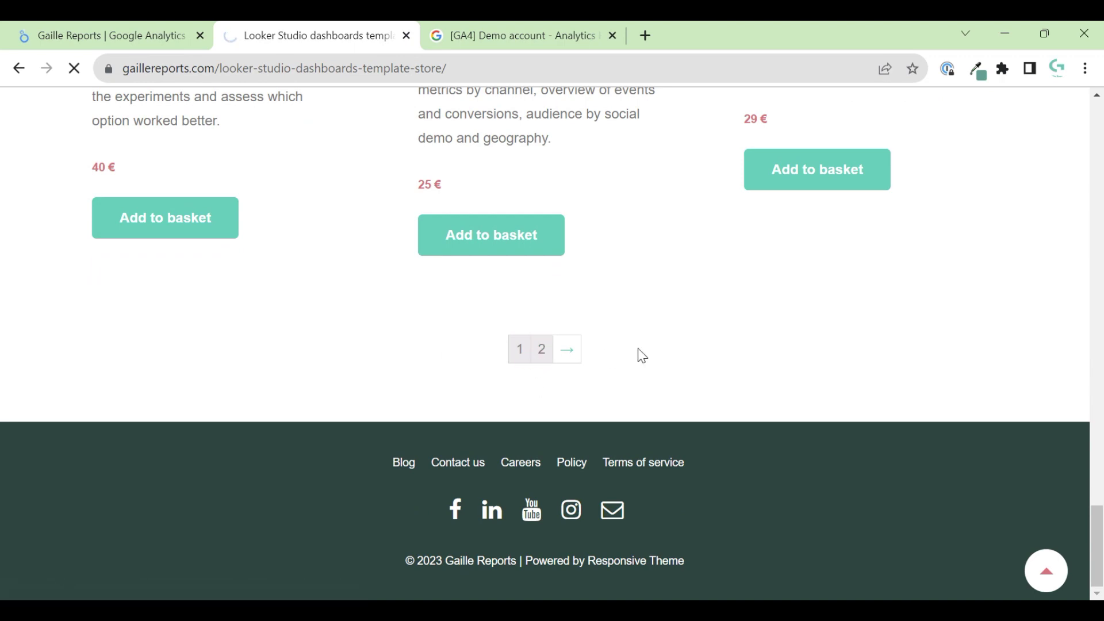
scroll(638, 345, down, 18)
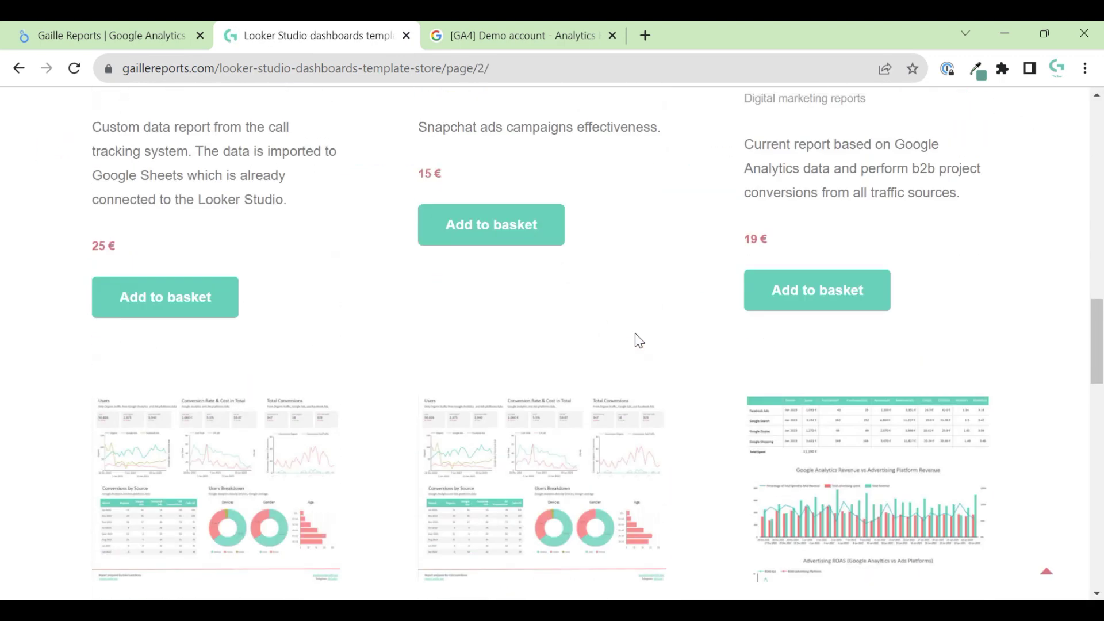
scroll(636, 332, down, 4)
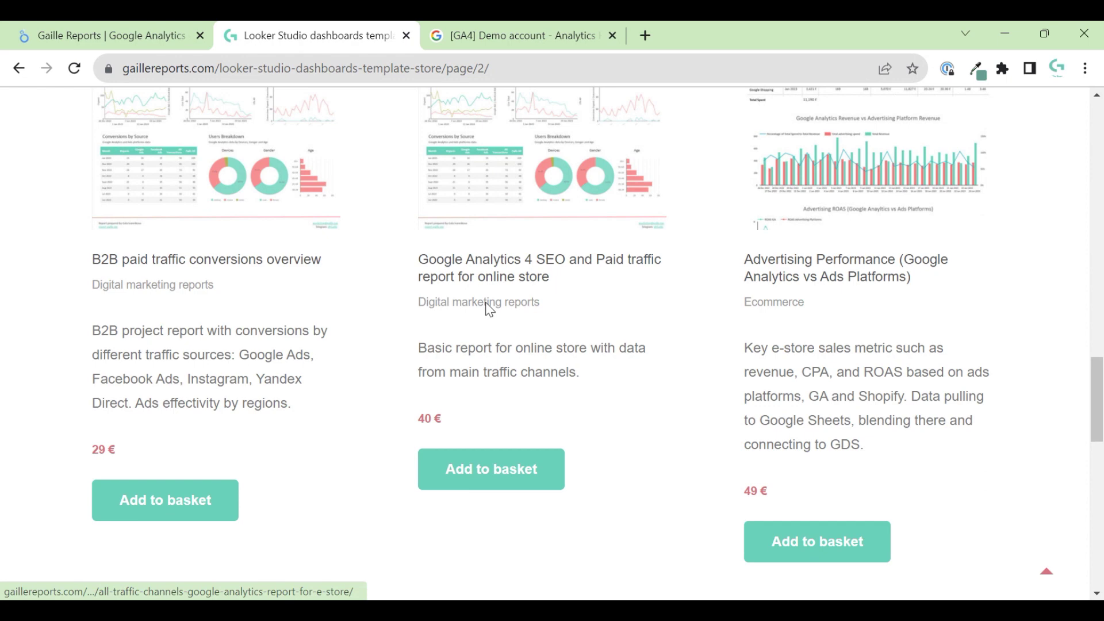
click(496, 201)
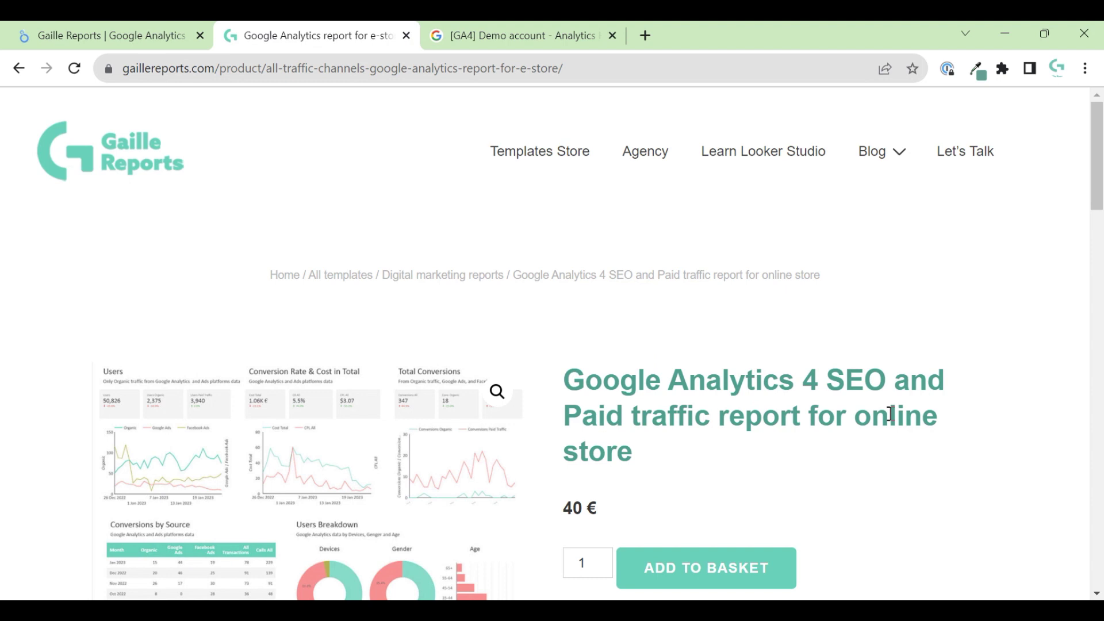
Put the Looker Studio report into edit mode and list its added data sources via Resource.
click(76, 26)
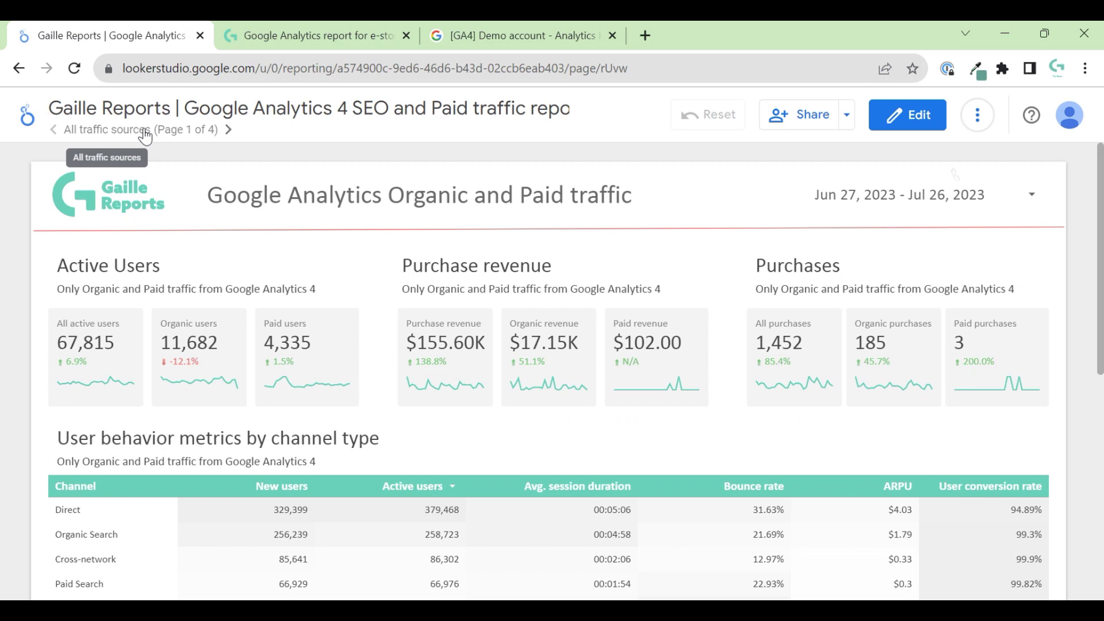
click(913, 120)
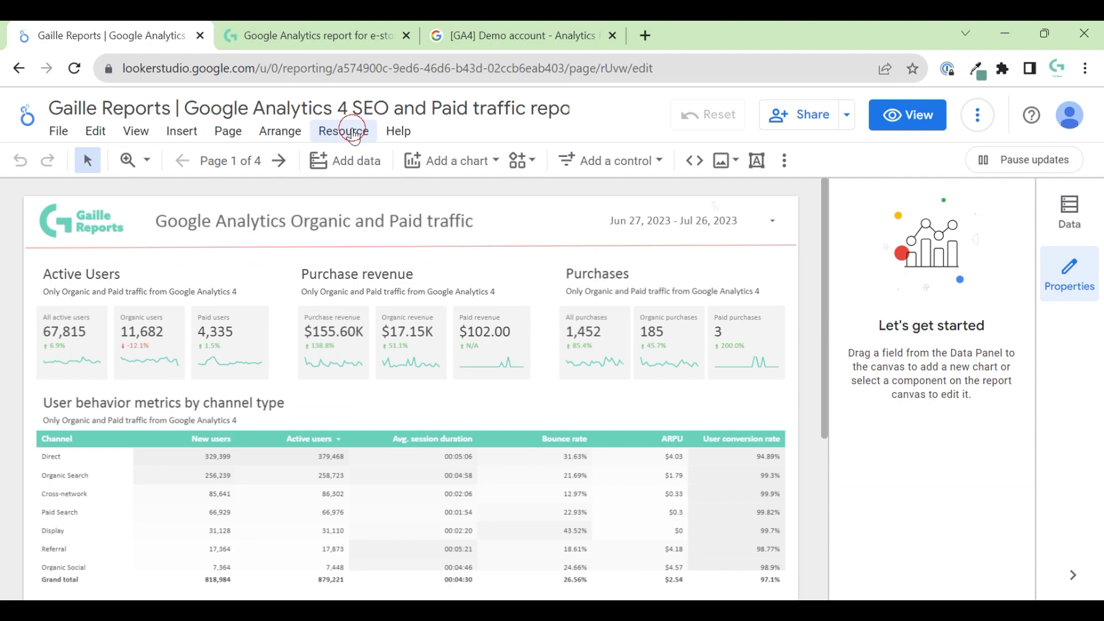
click(343, 131)
click(350, 162)
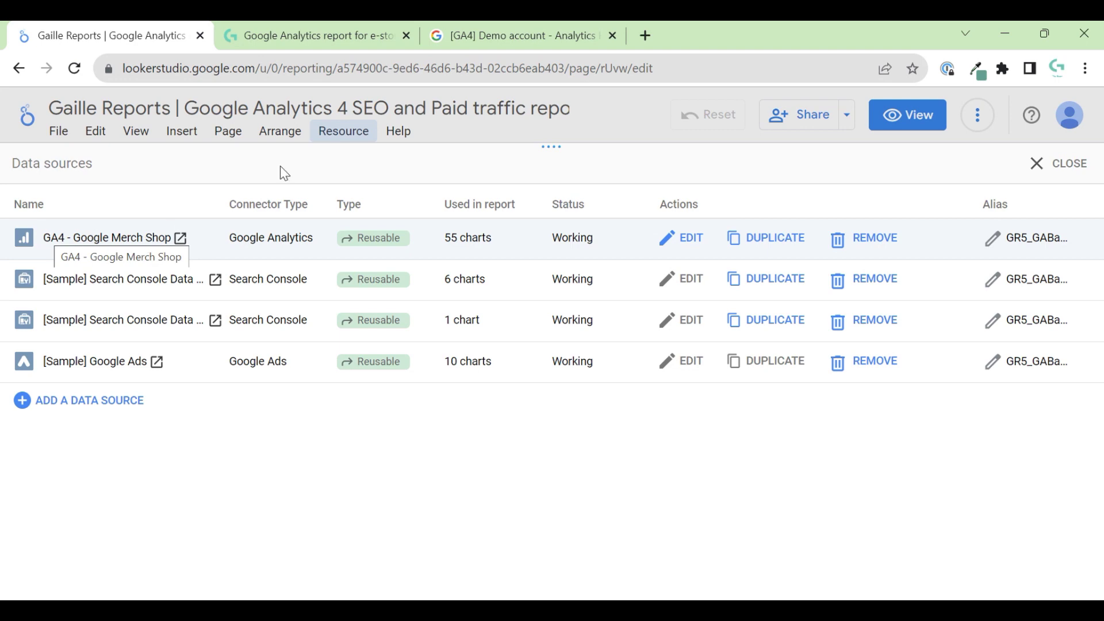
click(517, 35)
Scroll the GA4 Demo account article to its three demo property links and highlight them.
click(494, 317)
scroll(494, 317, up, 10)
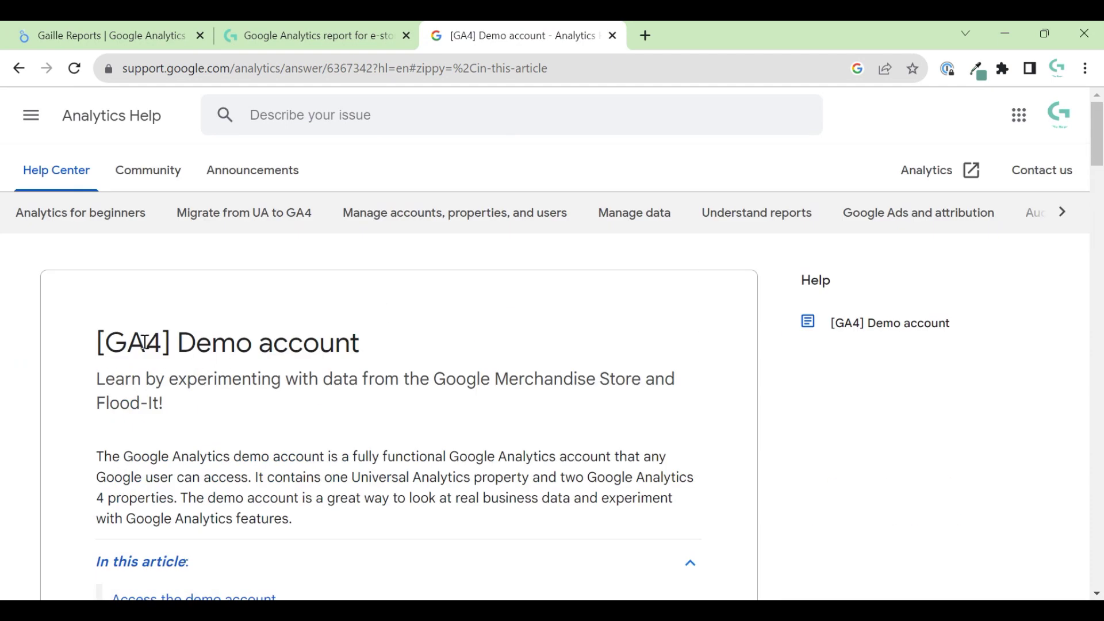
scroll(230, 368, down, 1)
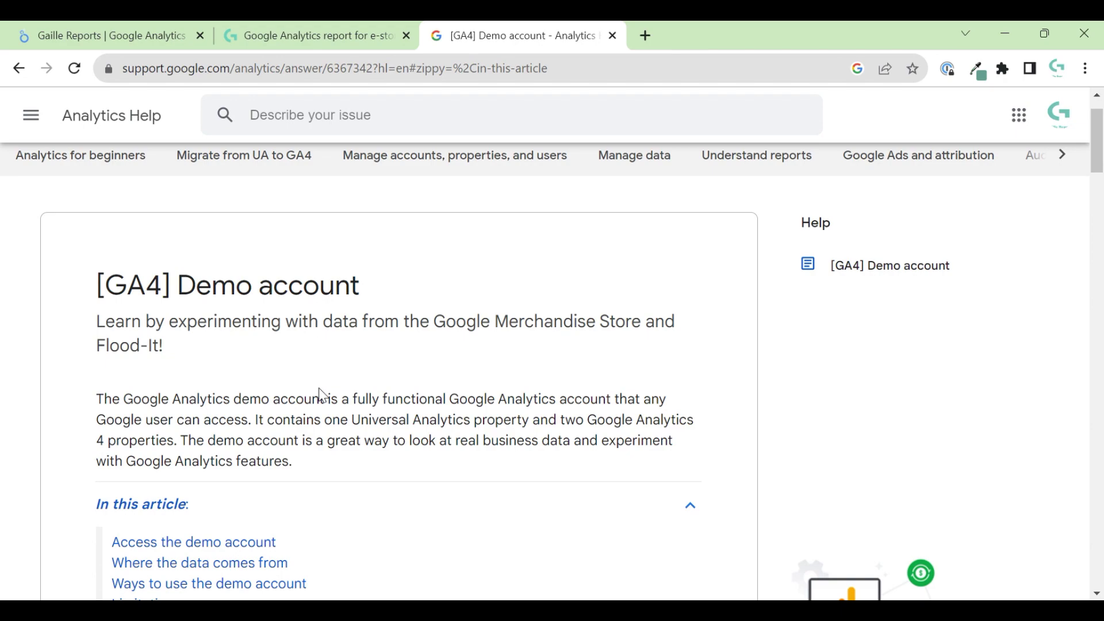
scroll(283, 398, down, 15)
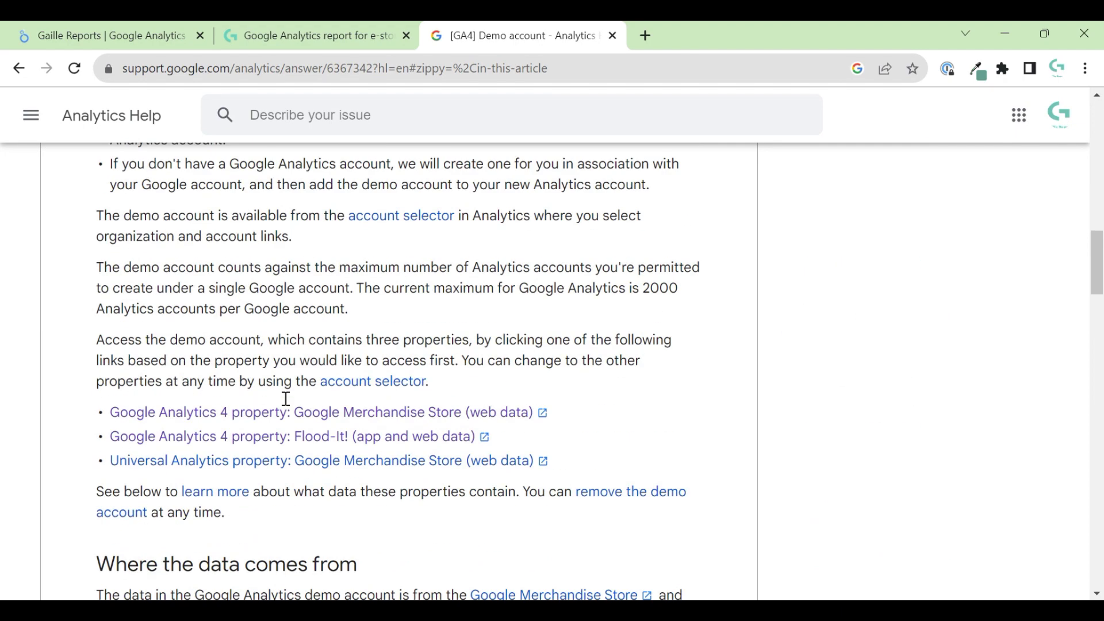
scroll(285, 398, down, 3)
drag(106, 239, 630, 302)
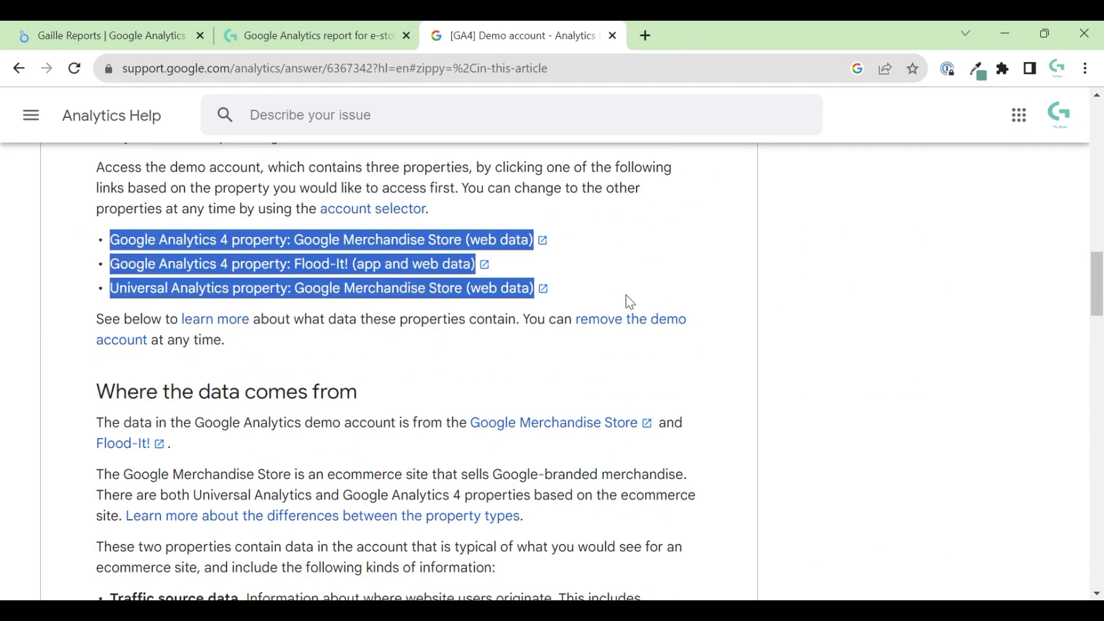
click(336, 356)
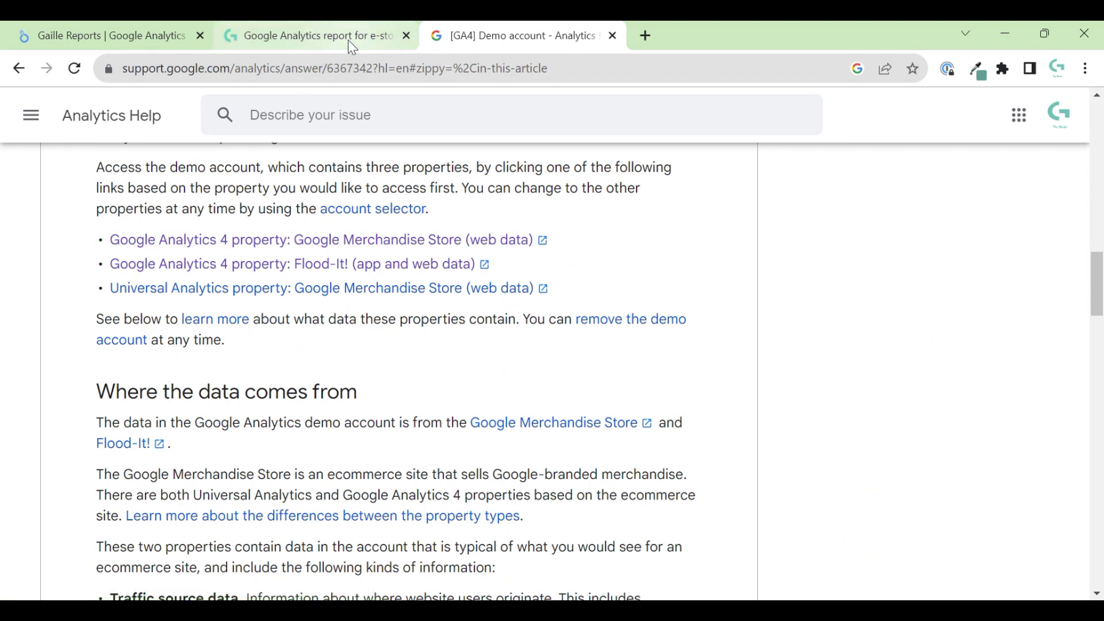
Close the report's Data sources list to return to page 1 in edit mode.
click(150, 36)
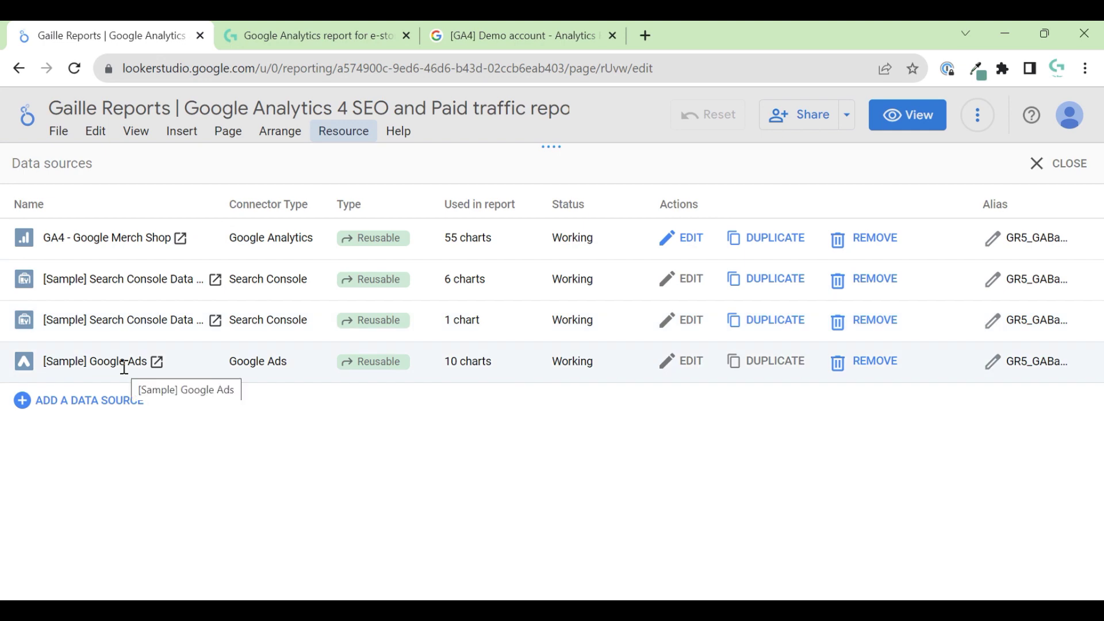
click(1064, 178)
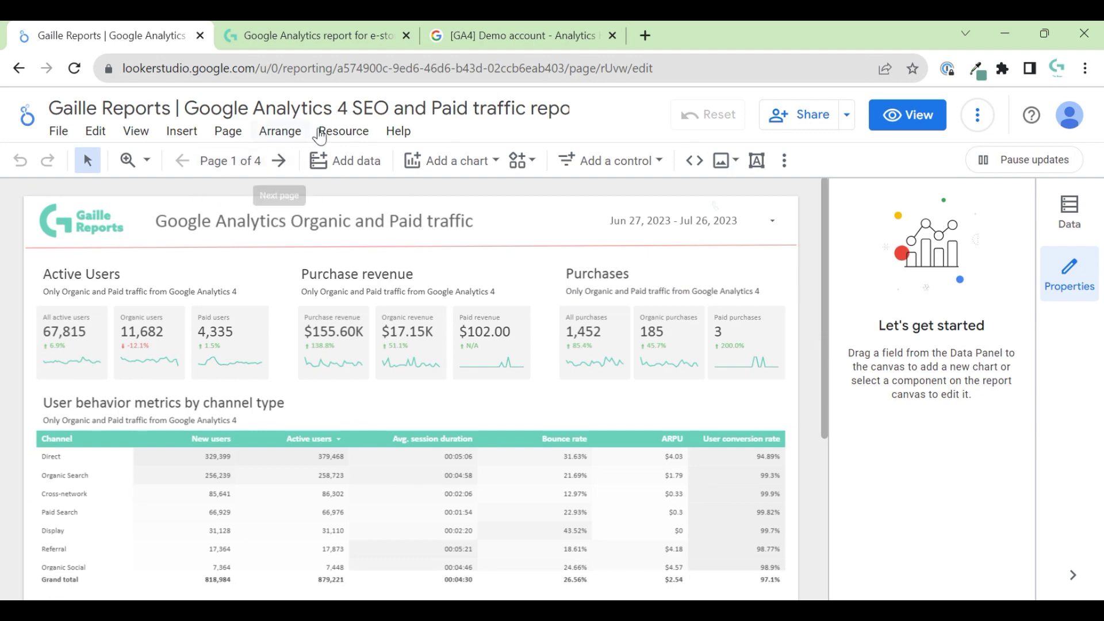
Open the GA4 Organic + Paid Traffic filter from Manage filters to view its Organic OR Paid clauses.
click(343, 130)
click(350, 245)
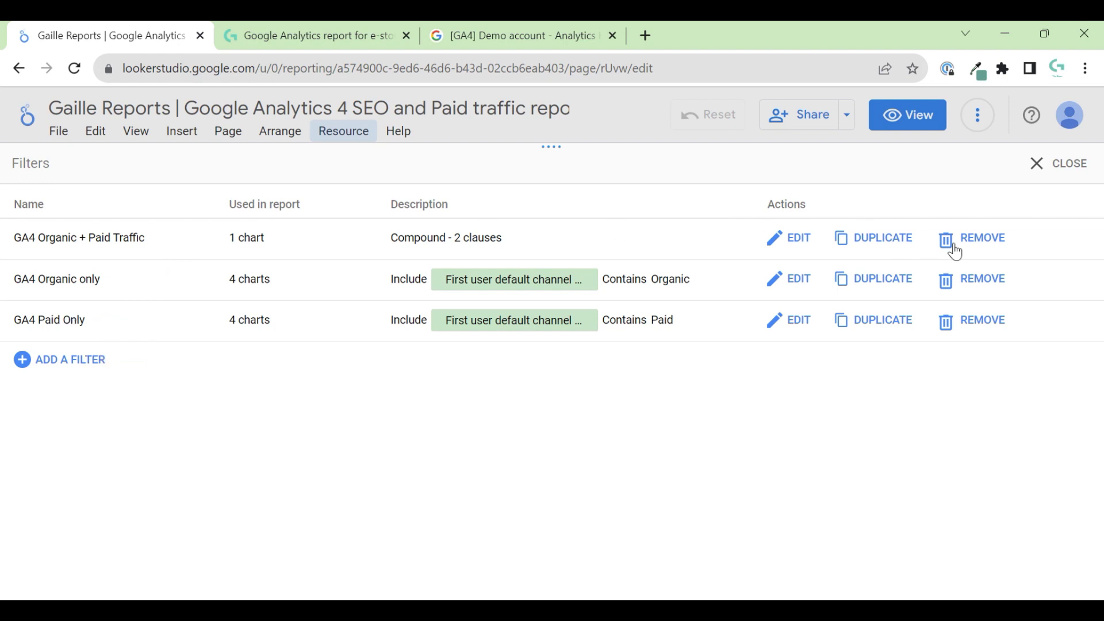
click(793, 240)
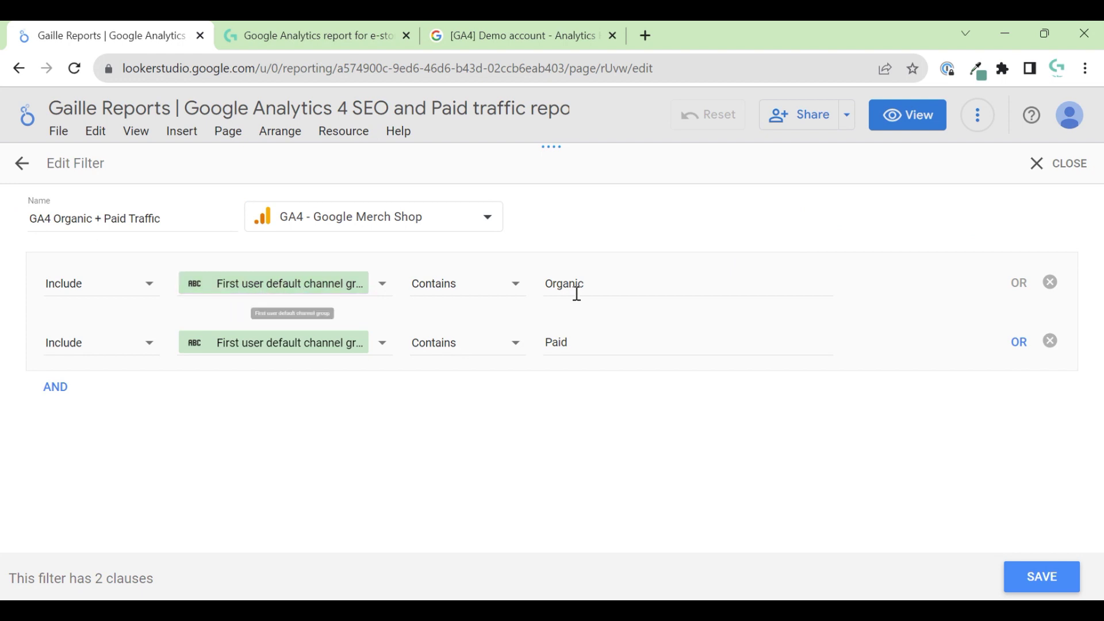
Apply GA4 Organic + Paid Traffic as the current page's filter in Page settings.
click(1039, 165)
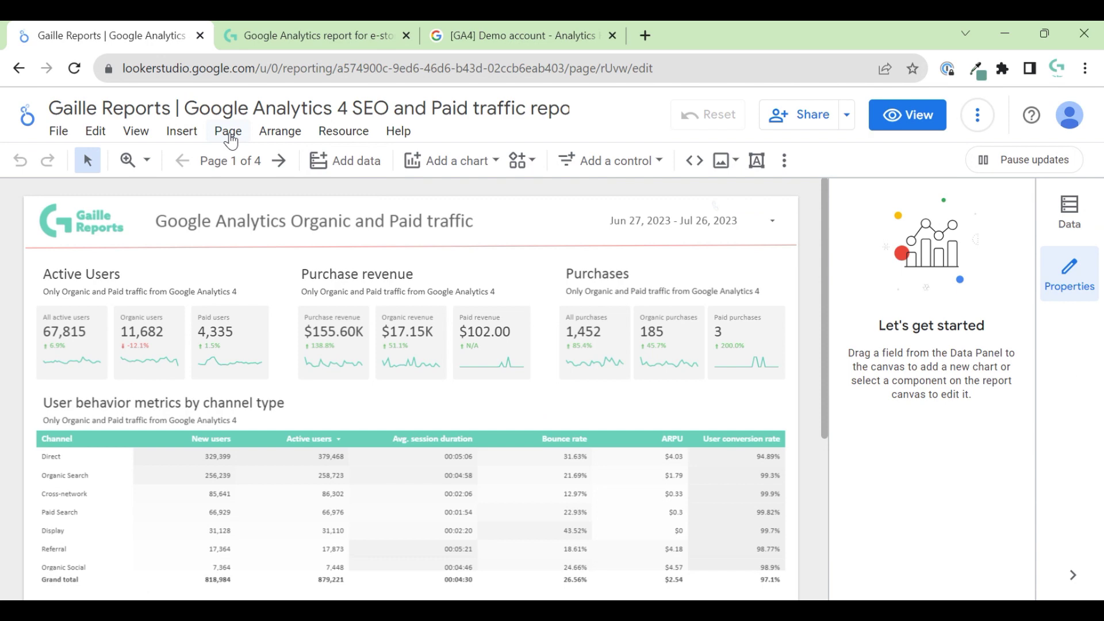
click(227, 131)
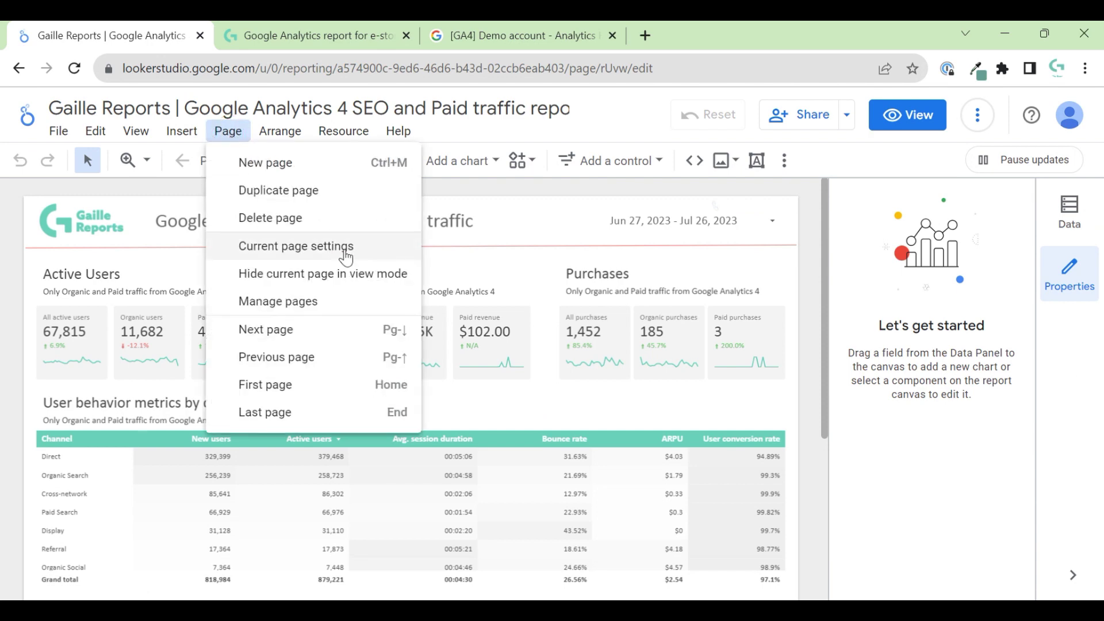
click(345, 251)
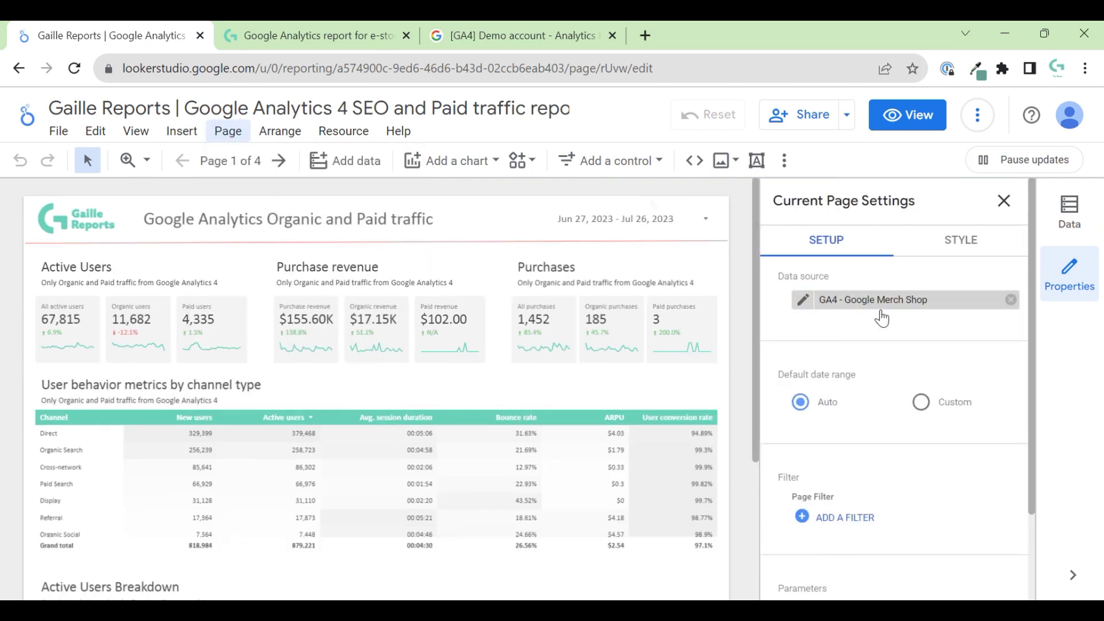
scroll(972, 381, down, 2)
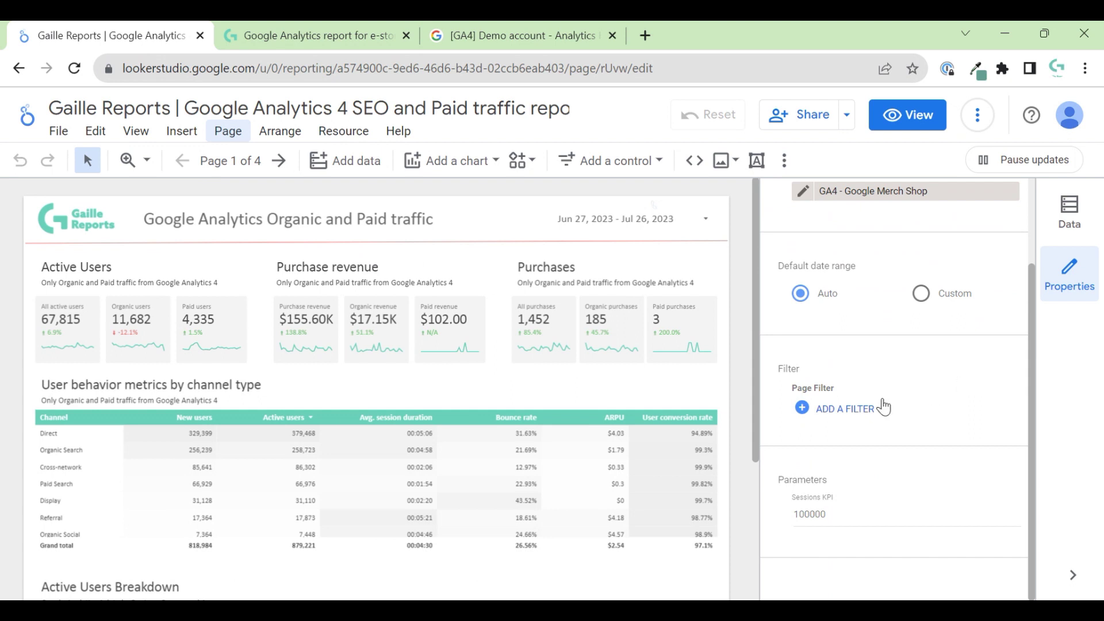
scroll(931, 342, up, 2)
scroll(926, 345, down, 2)
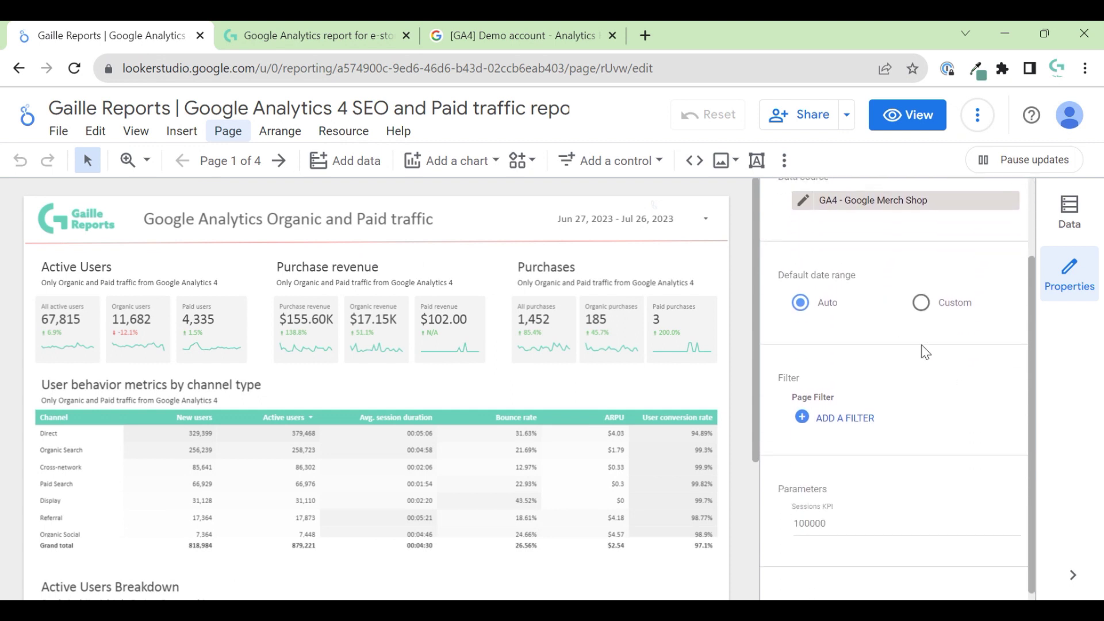
click(822, 411)
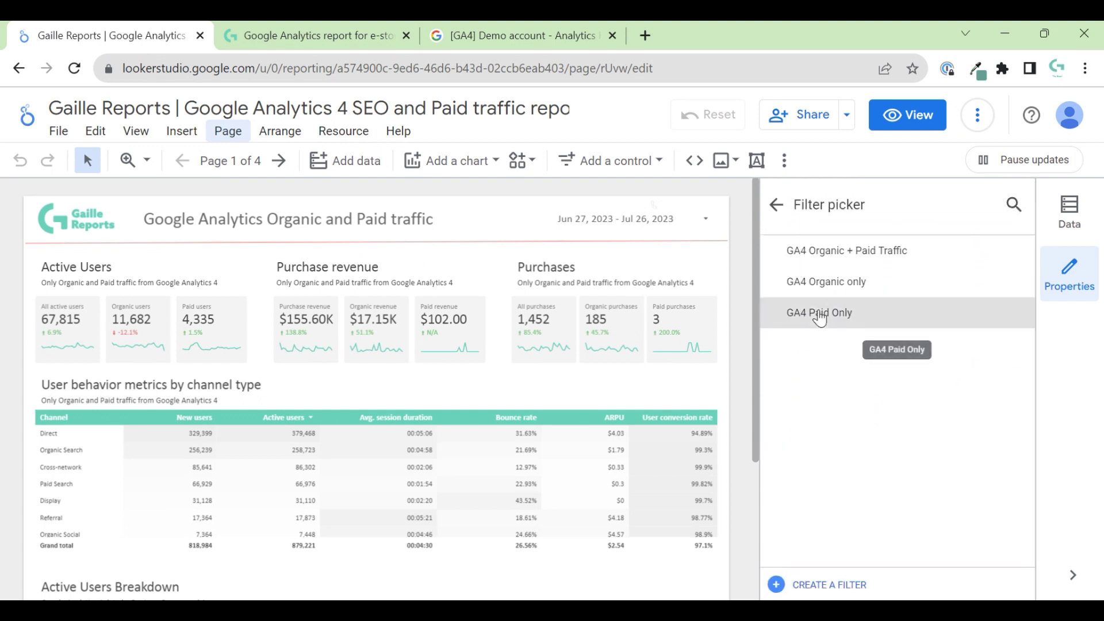
click(833, 251)
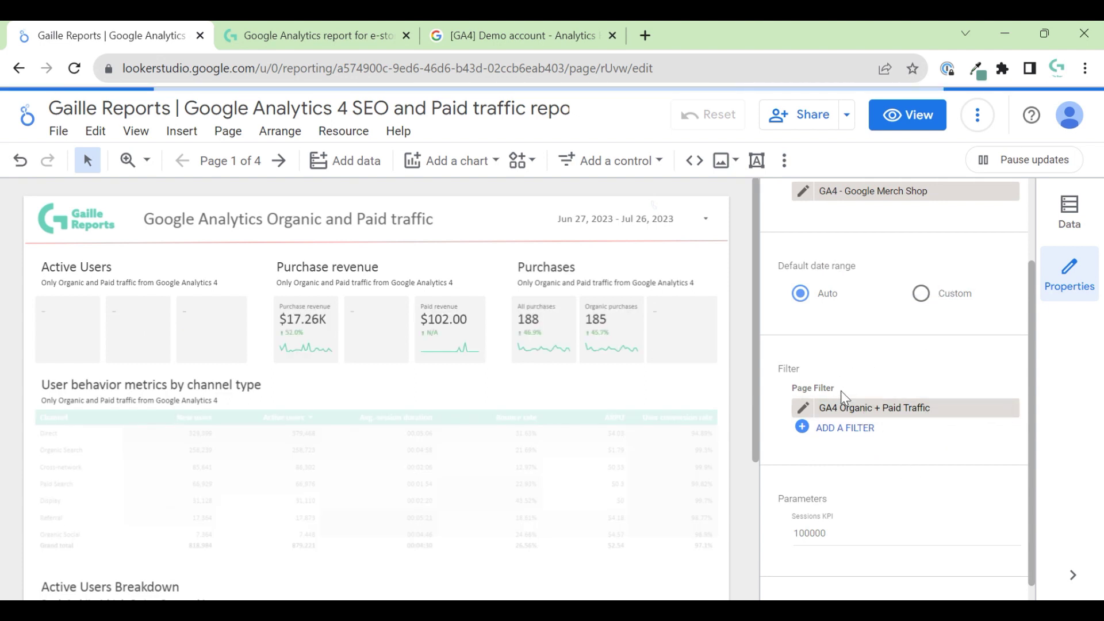
Reload the report so scorecards show Organic users 11,682 and Paid users 4,335.
scroll(882, 300, up, 2)
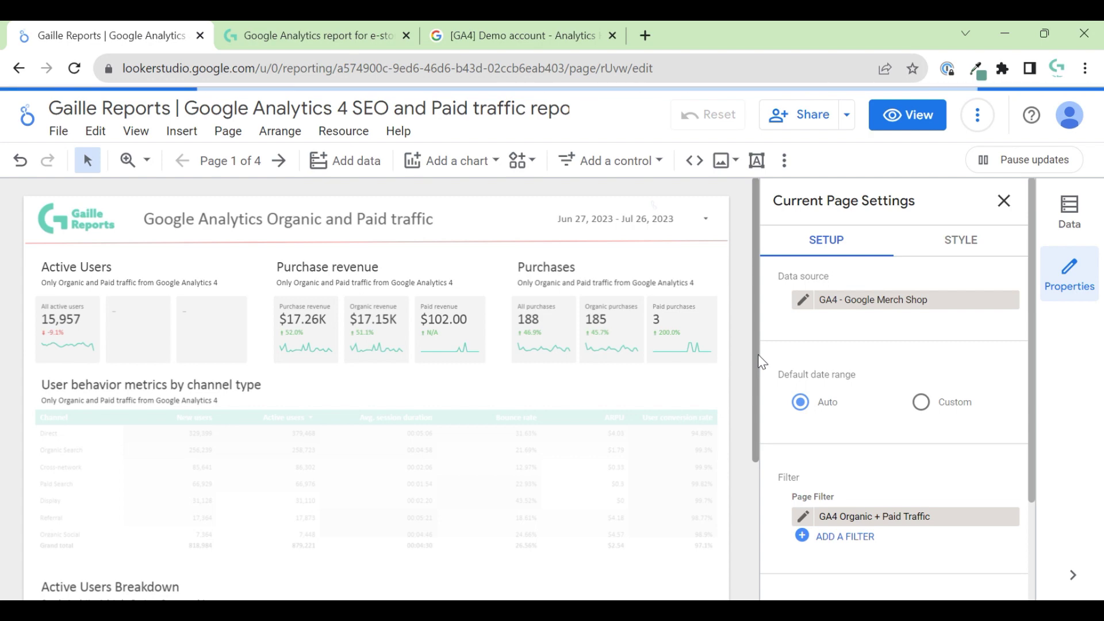
click(1004, 201)
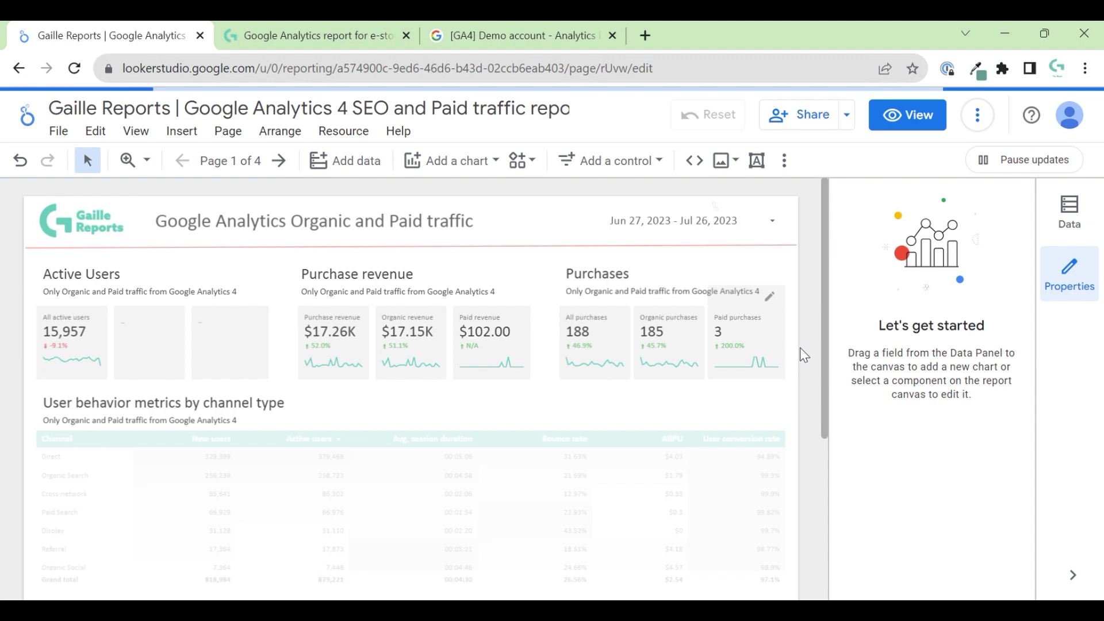
scroll(805, 353, down, 5)
scroll(805, 345, up, 5)
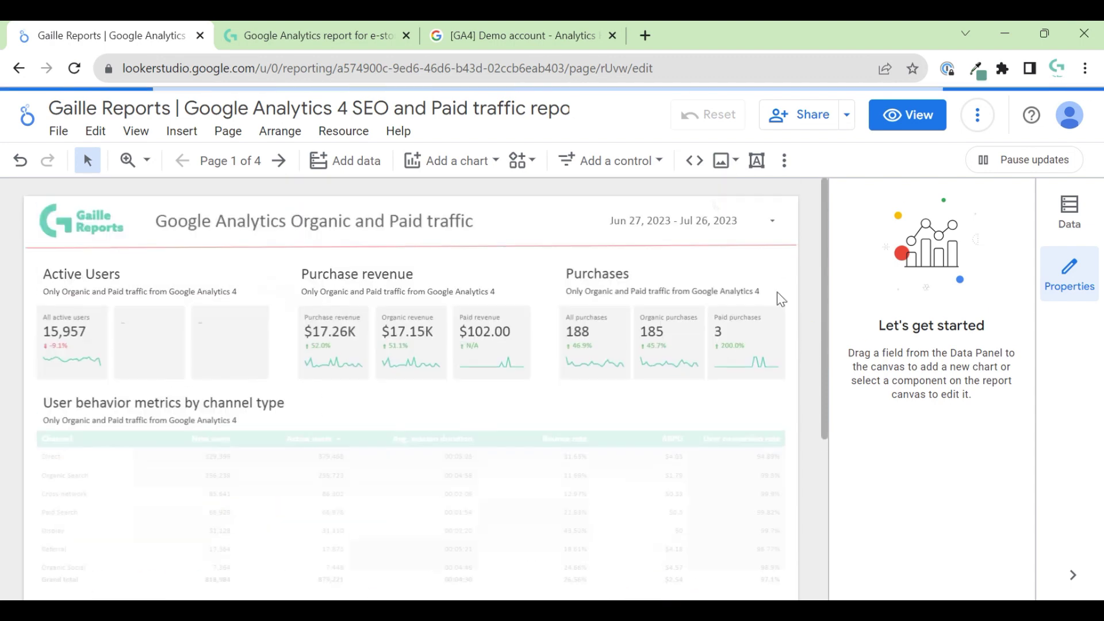
click(661, 69)
key(Return)
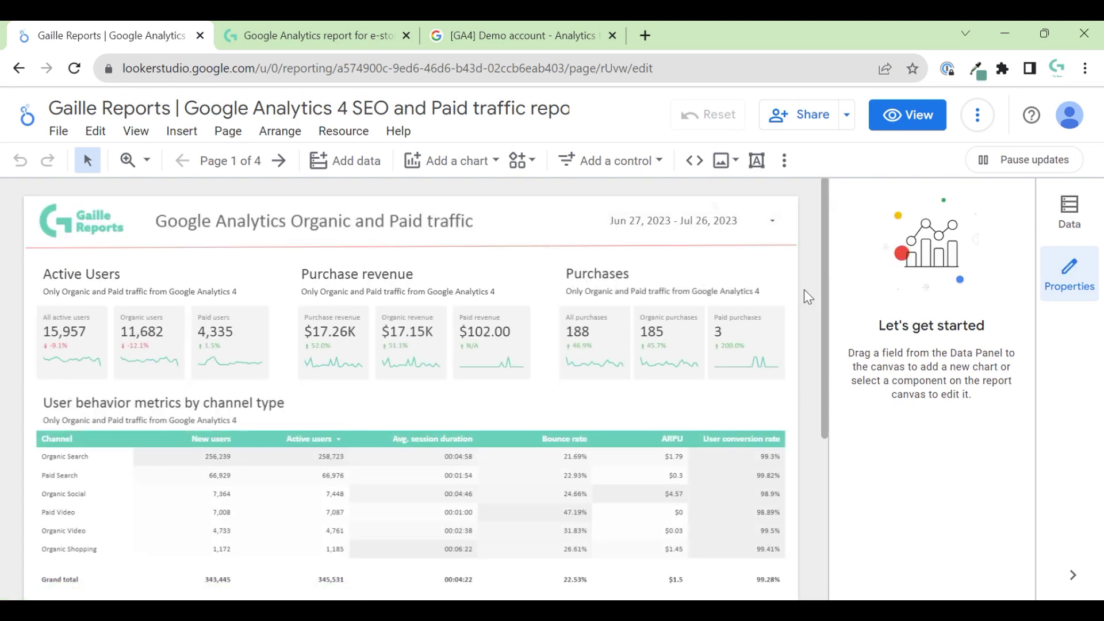
In view mode, point out the All active users, Organic users and Paid users scorecard figures.
click(932, 121)
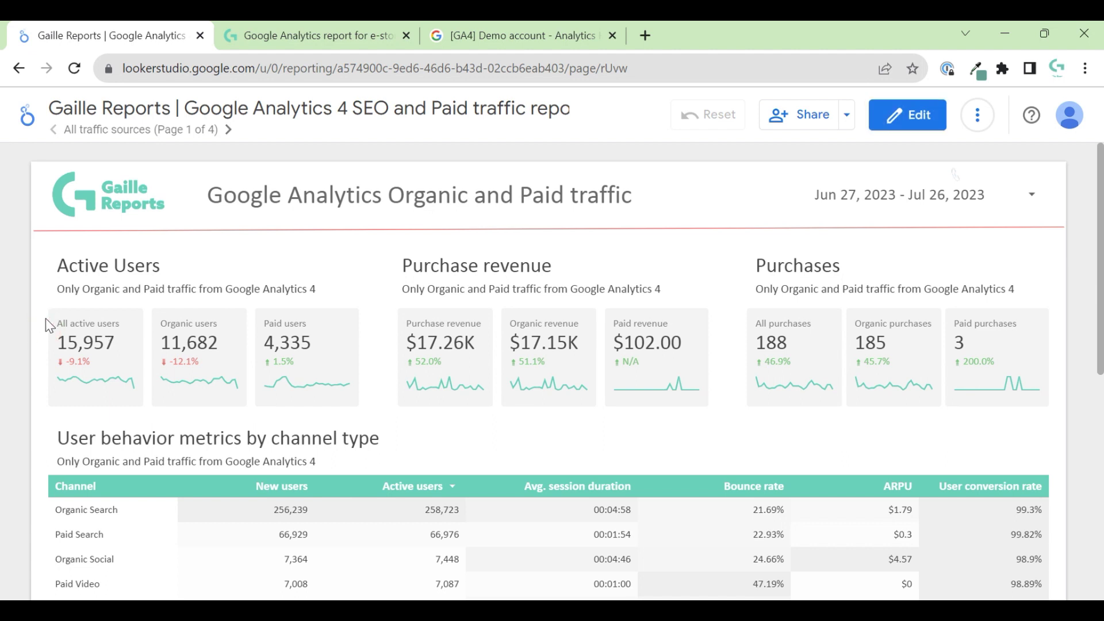
drag(56, 319, 140, 339)
click(120, 327)
drag(171, 343, 219, 348)
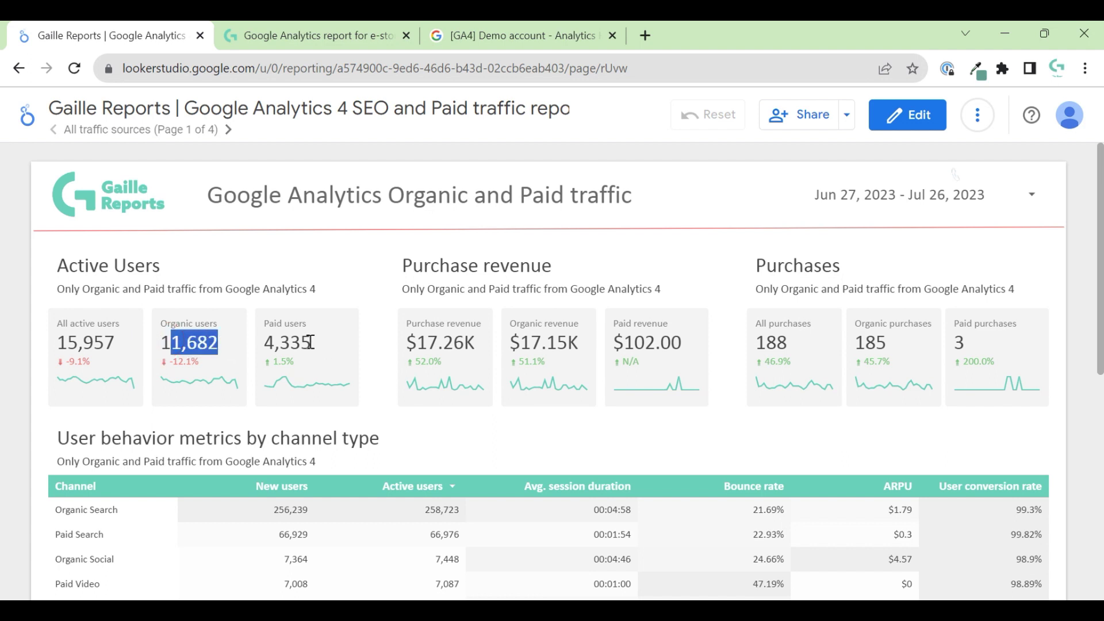
drag(283, 343, 306, 341)
click(412, 348)
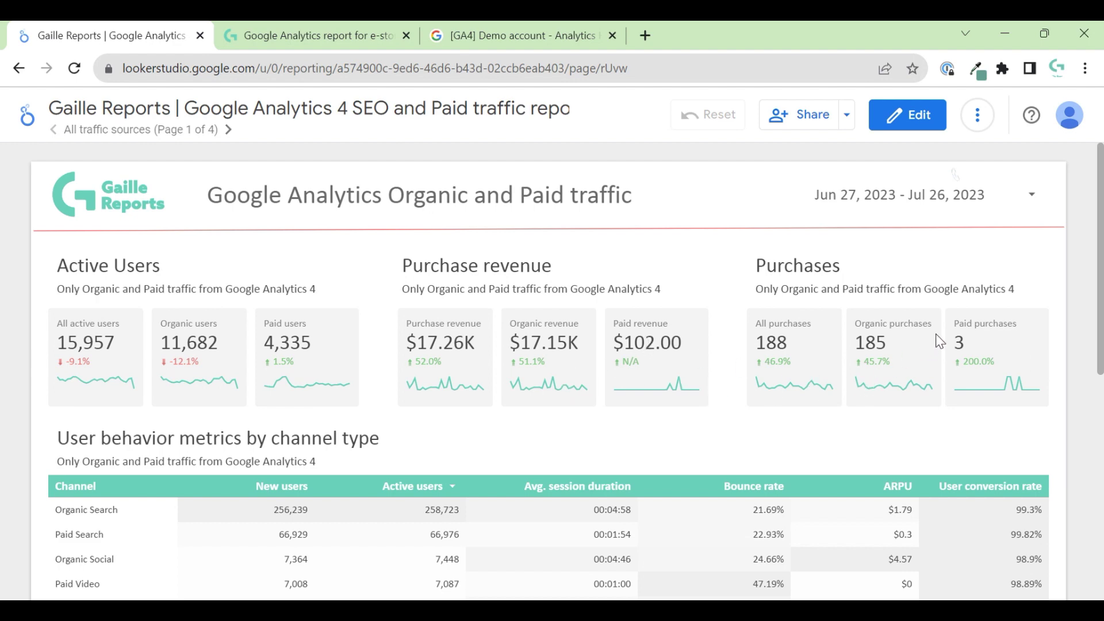
scroll(814, 273, down, 3)
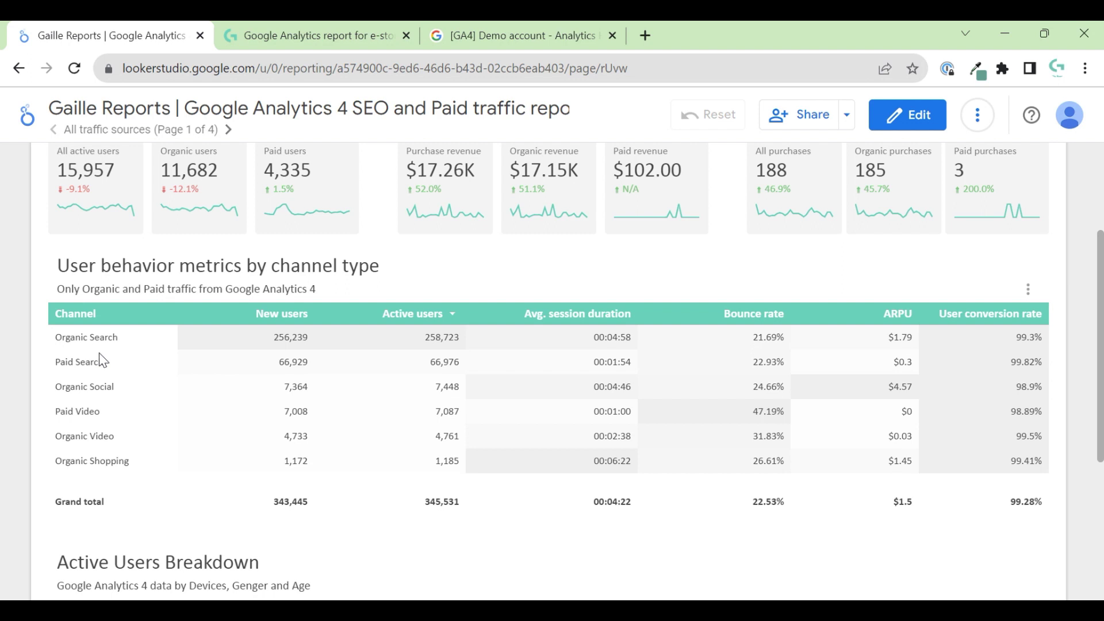
drag(53, 391, 107, 391)
drag(52, 362, 106, 363)
drag(53, 437, 117, 445)
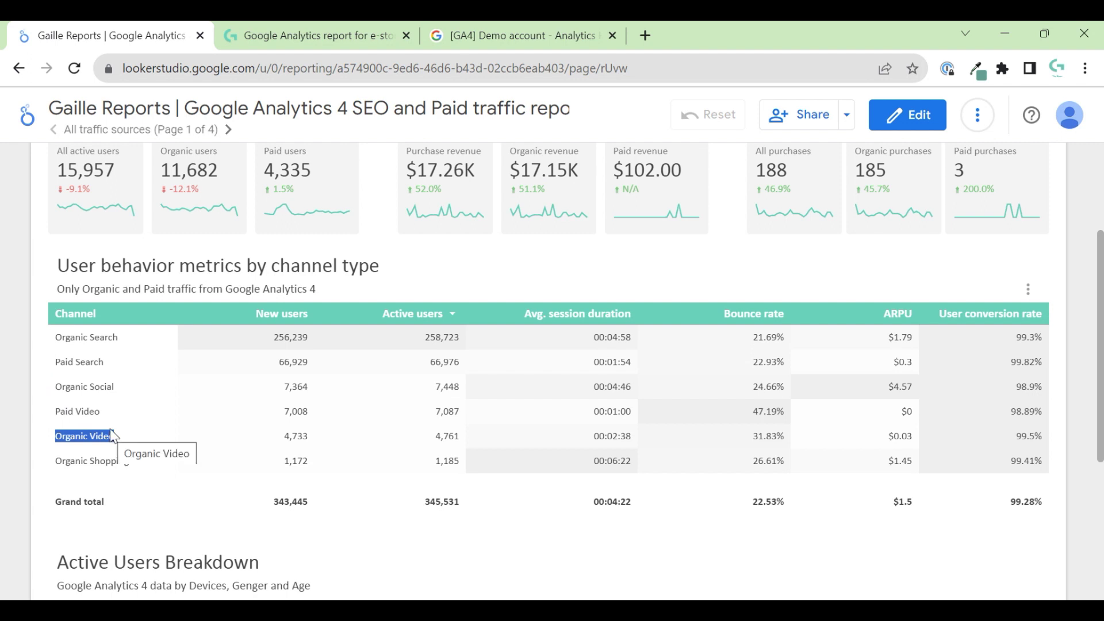
drag(54, 412, 110, 426)
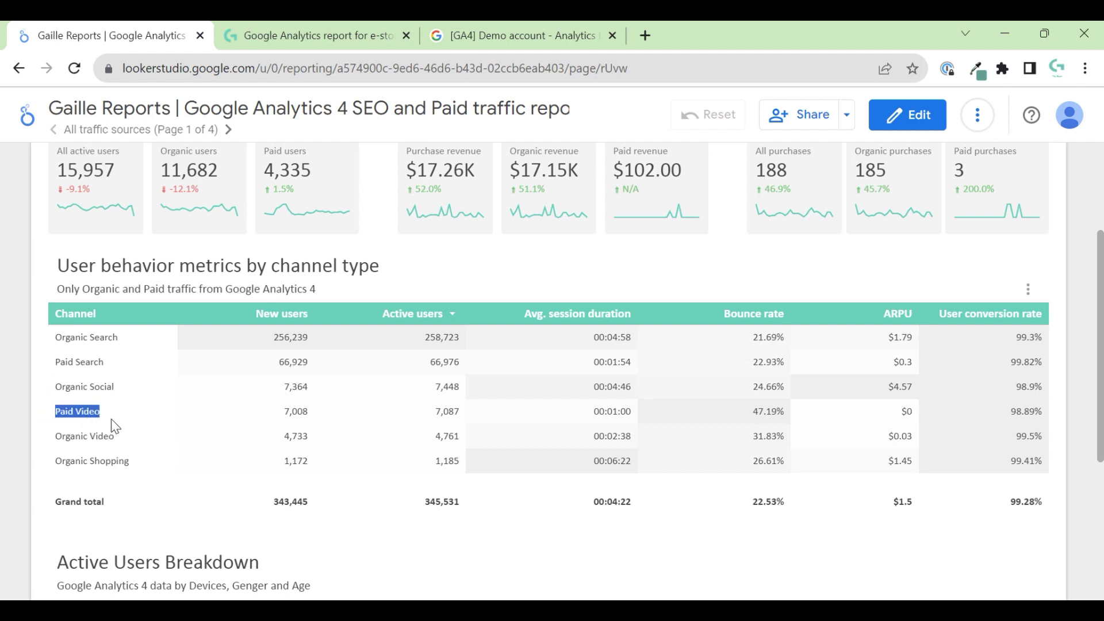
click(186, 441)
scroll(1070, 337, down, 5)
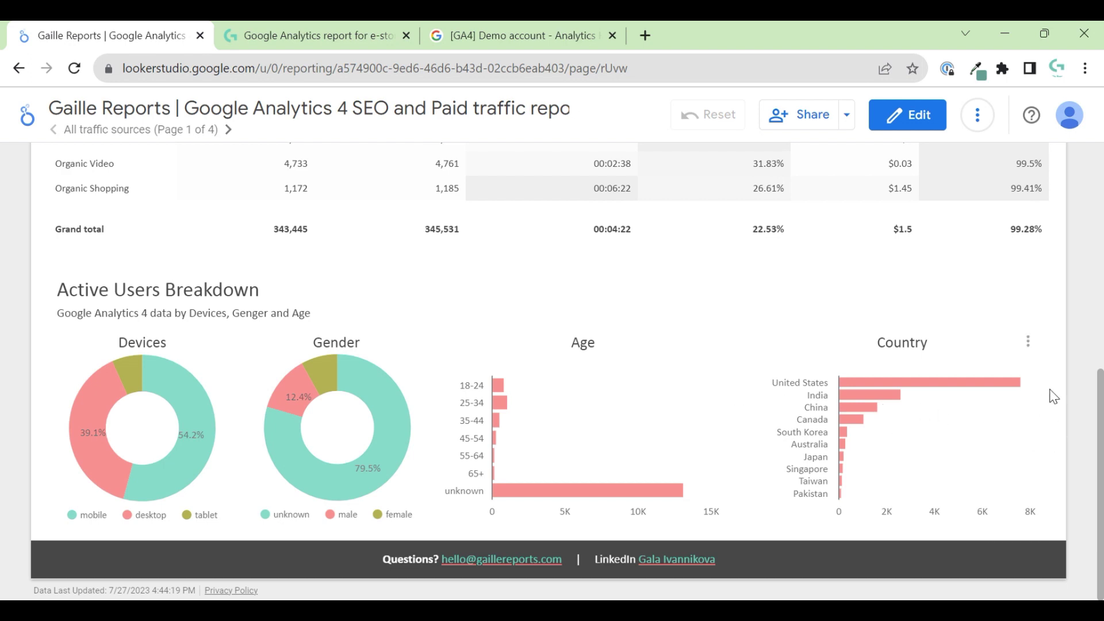
mouse_move(667, 493)
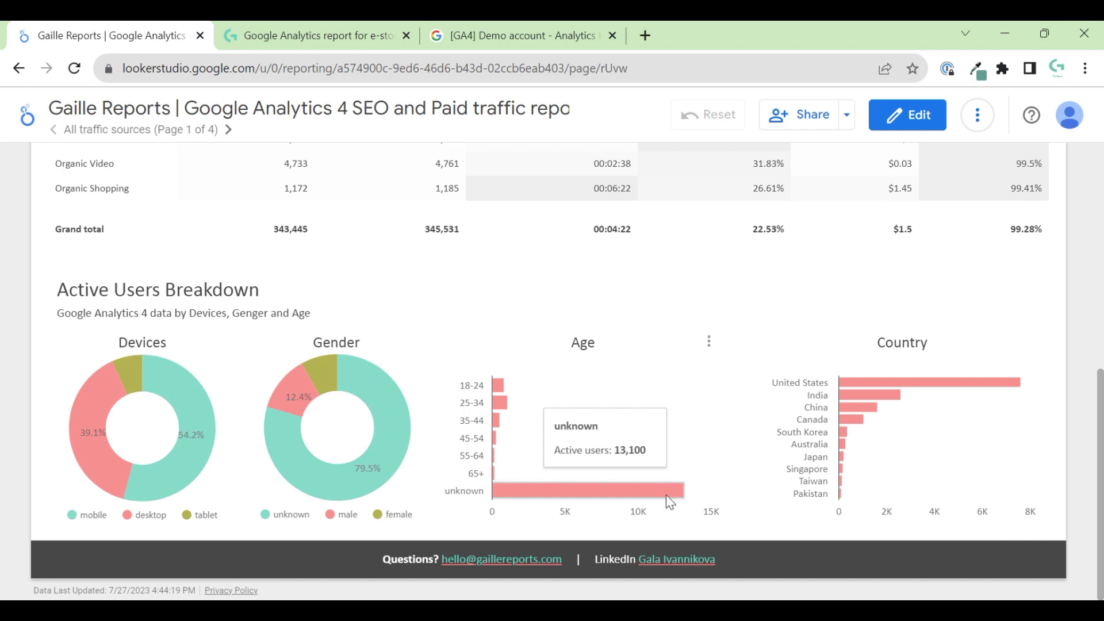
mouse_move(380, 407)
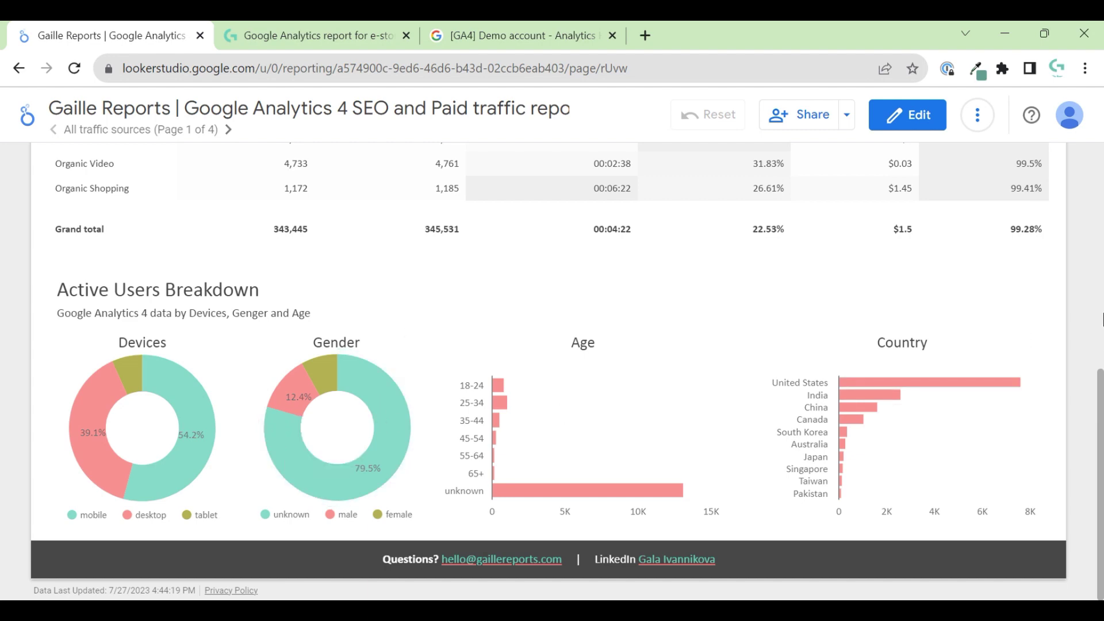
scroll(1091, 265, up, 10)
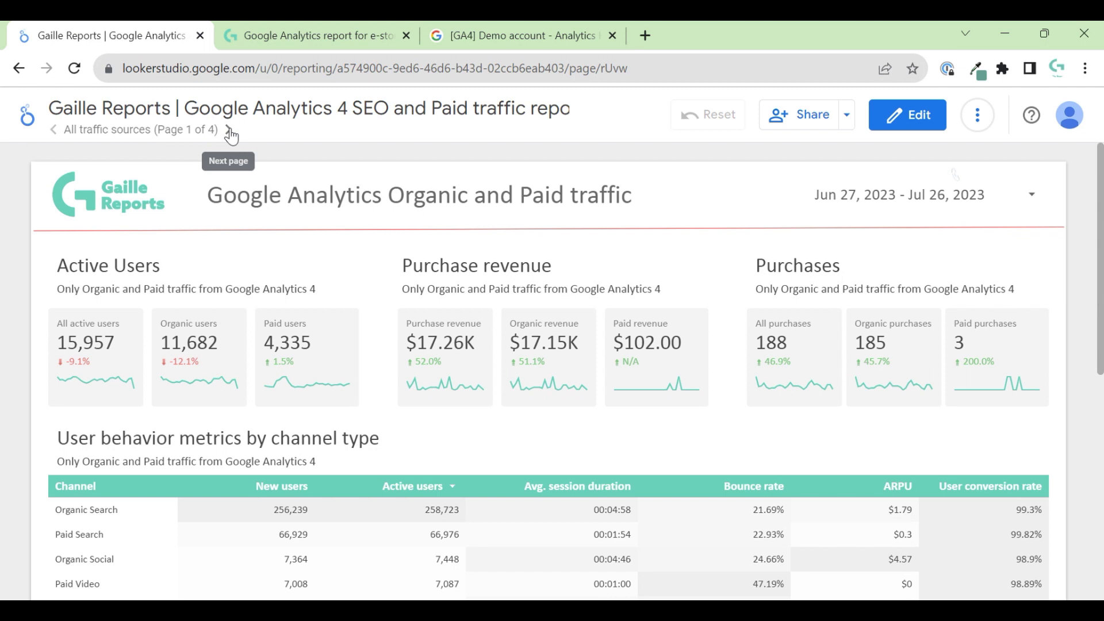
Check the date range calendar without changes, then go to page 2, Ecommerce overview.
click(1024, 183)
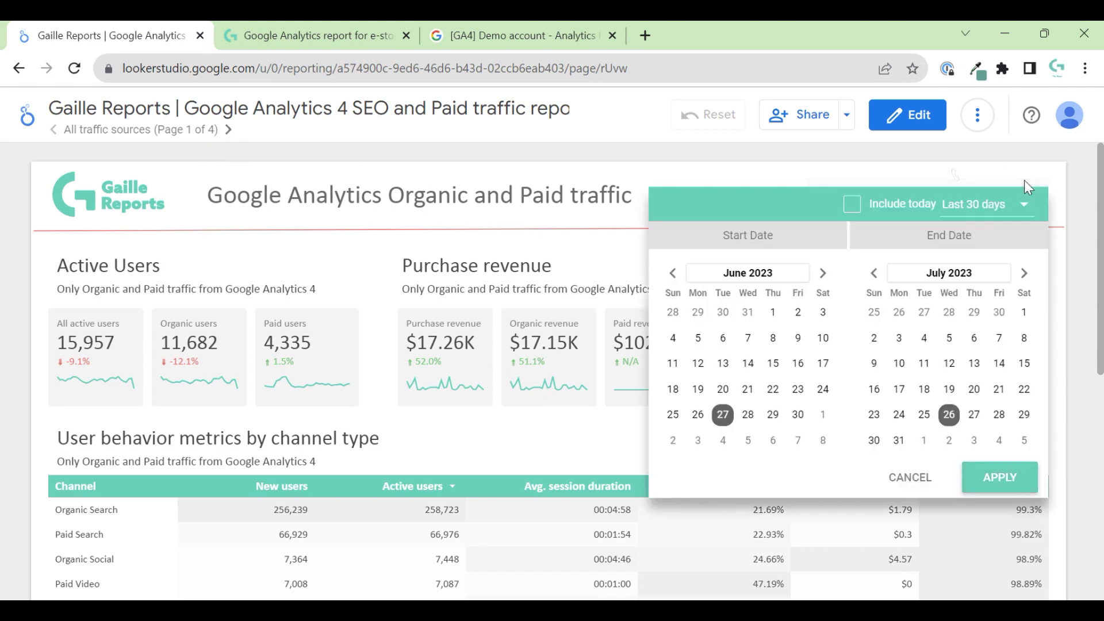
click(1075, 192)
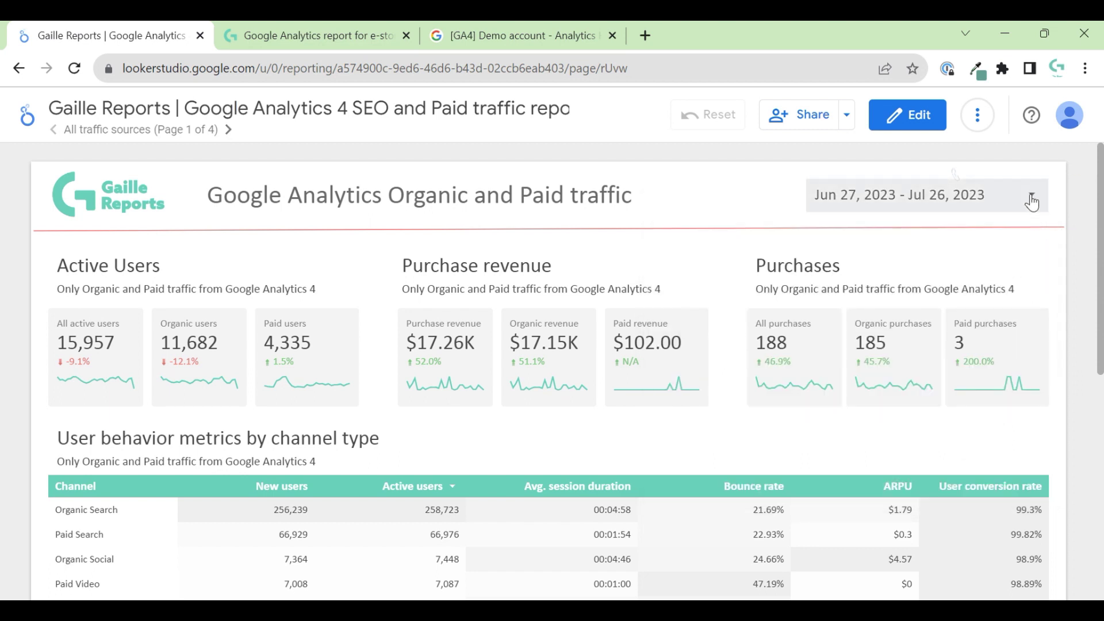
click(229, 130)
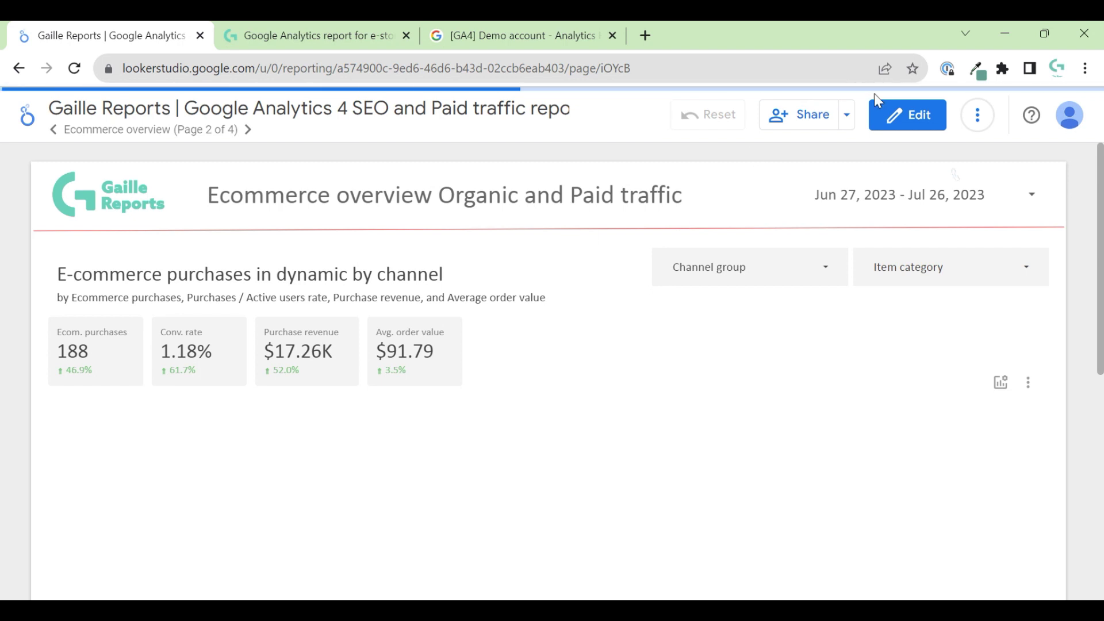
Nudge the Channel group and Item category filters upward in edit mode, then return to view mode.
click(901, 118)
drag(810, 266, 528, 289)
key(Up)
key(Up)
key(Up)
key(Up)
key(Up)
key(Up)
key(Up)
key(Up)
key(Up)
key(Up)
key(Up)
key(Up)
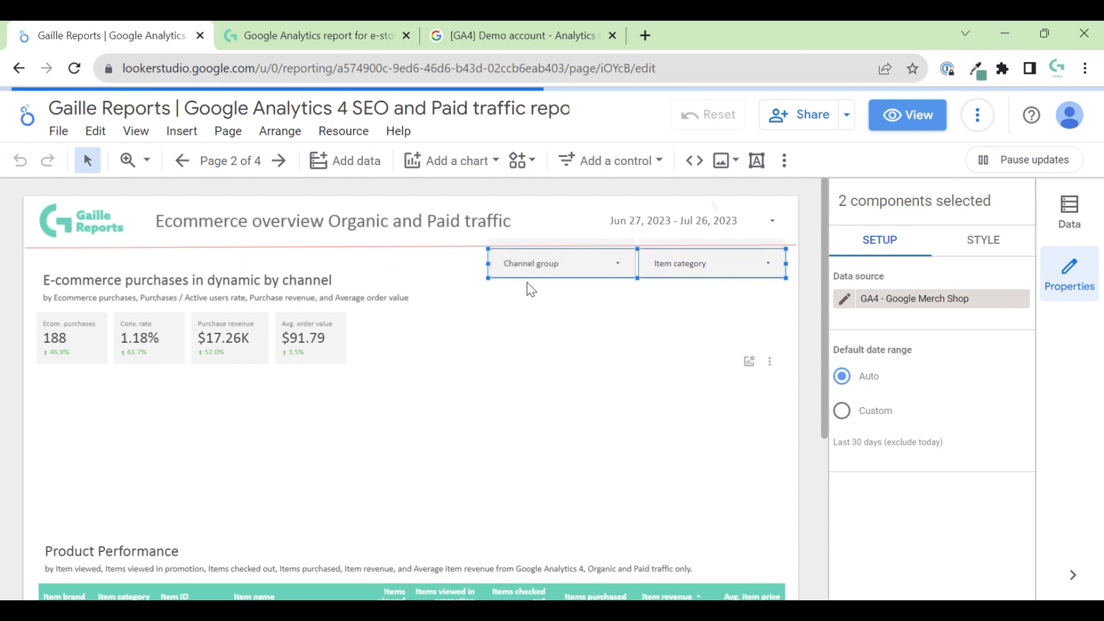
click(912, 115)
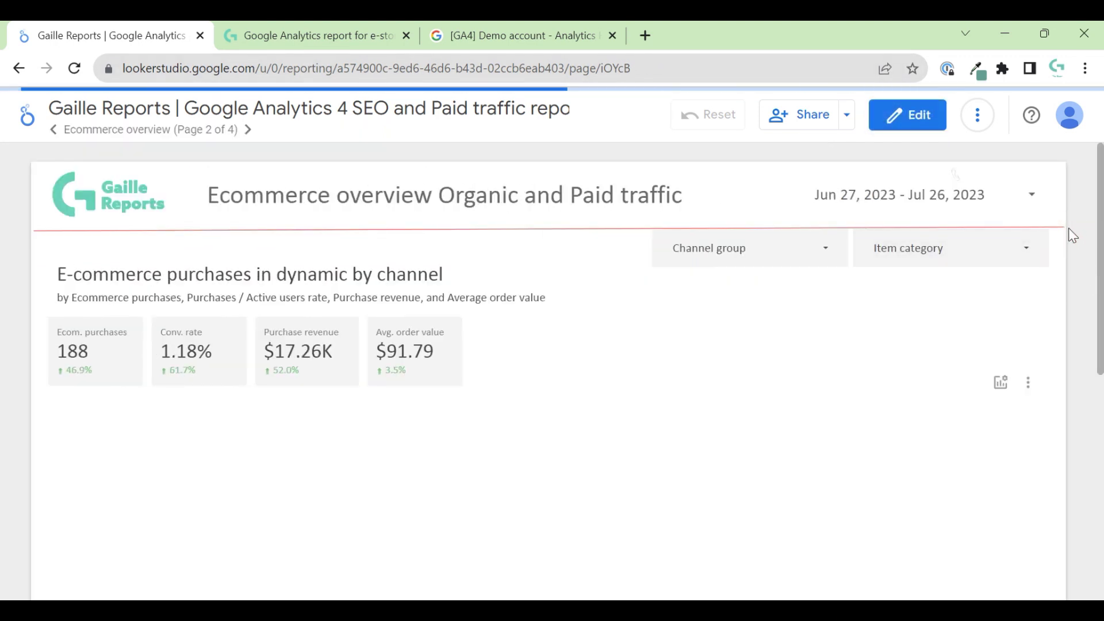
Show the options in the Channel group and Item category filter dropdowns.
click(820, 250)
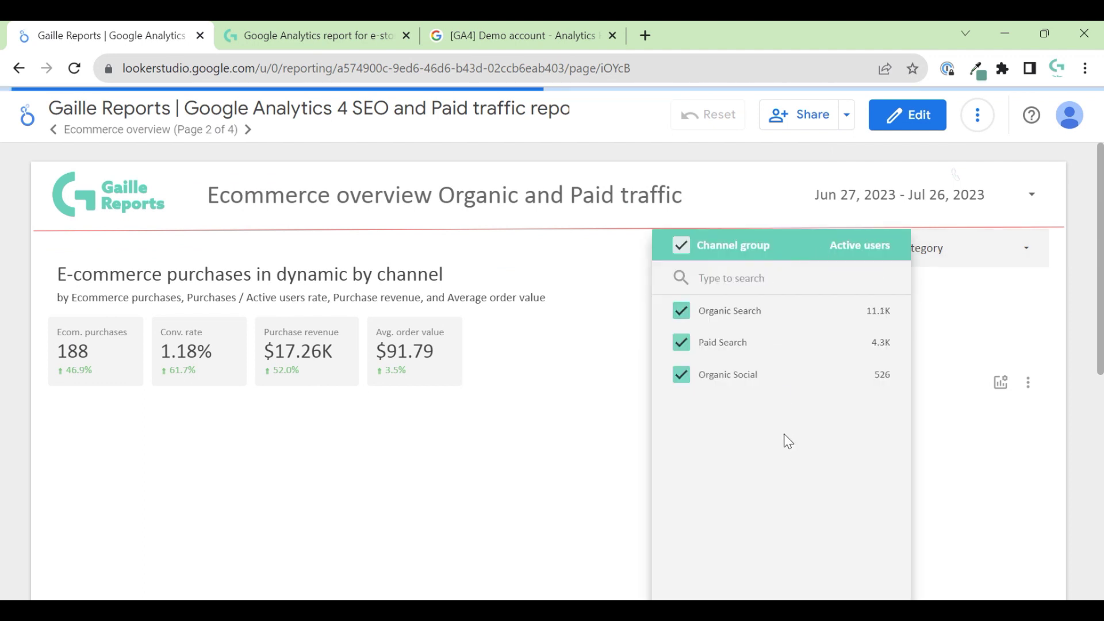
click(1035, 232)
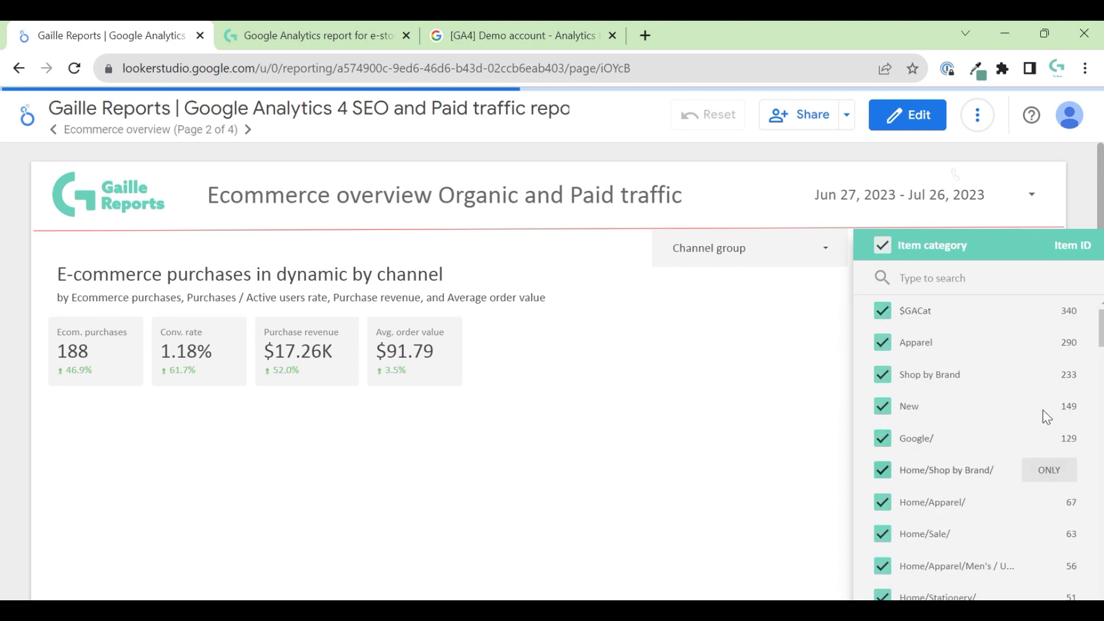
scroll(1047, 397, down, 3)
scroll(1042, 433, up, 3)
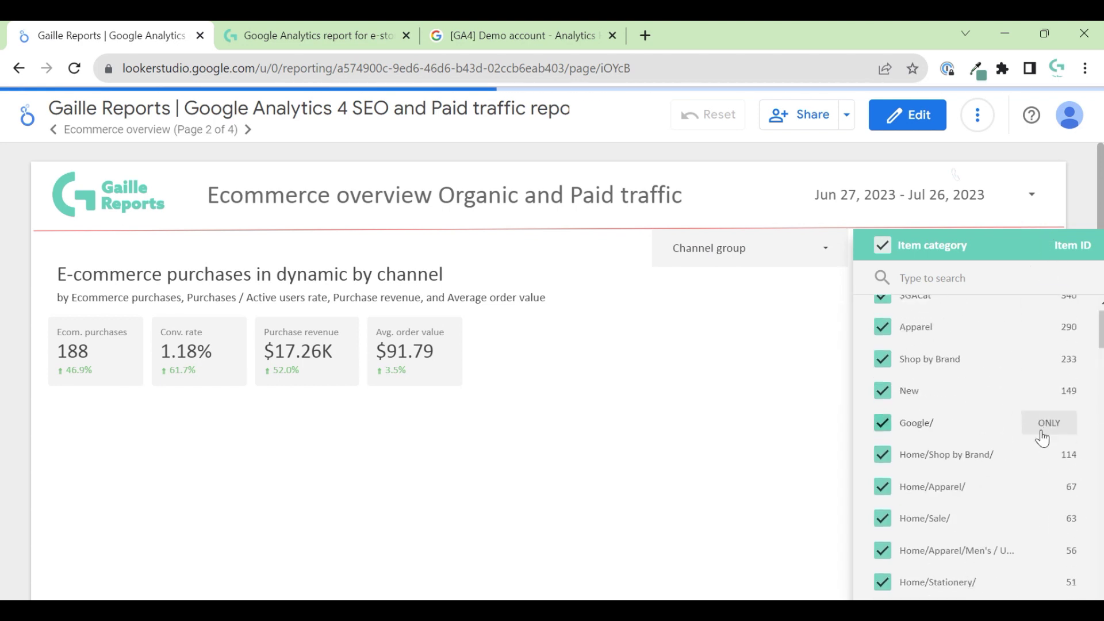
click(1082, 210)
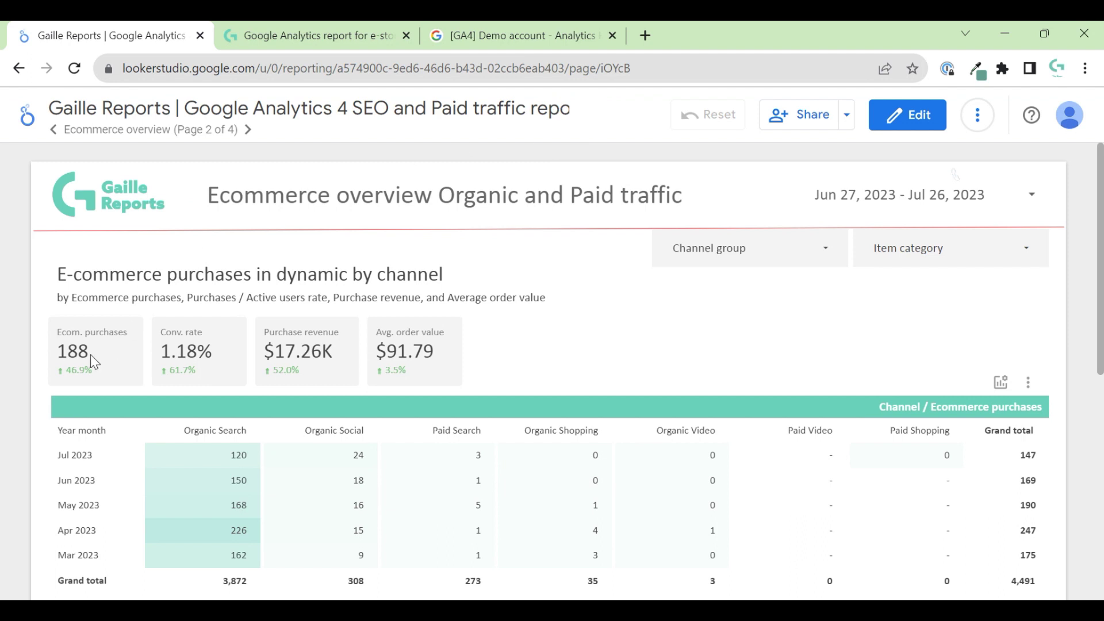
drag(157, 332, 241, 344)
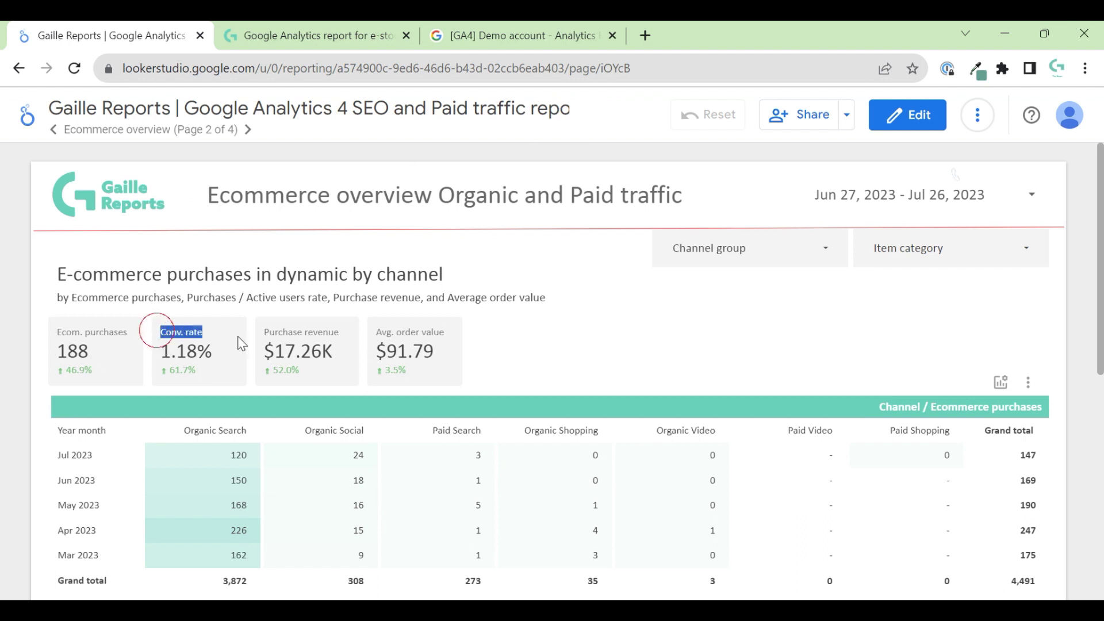
click(306, 333)
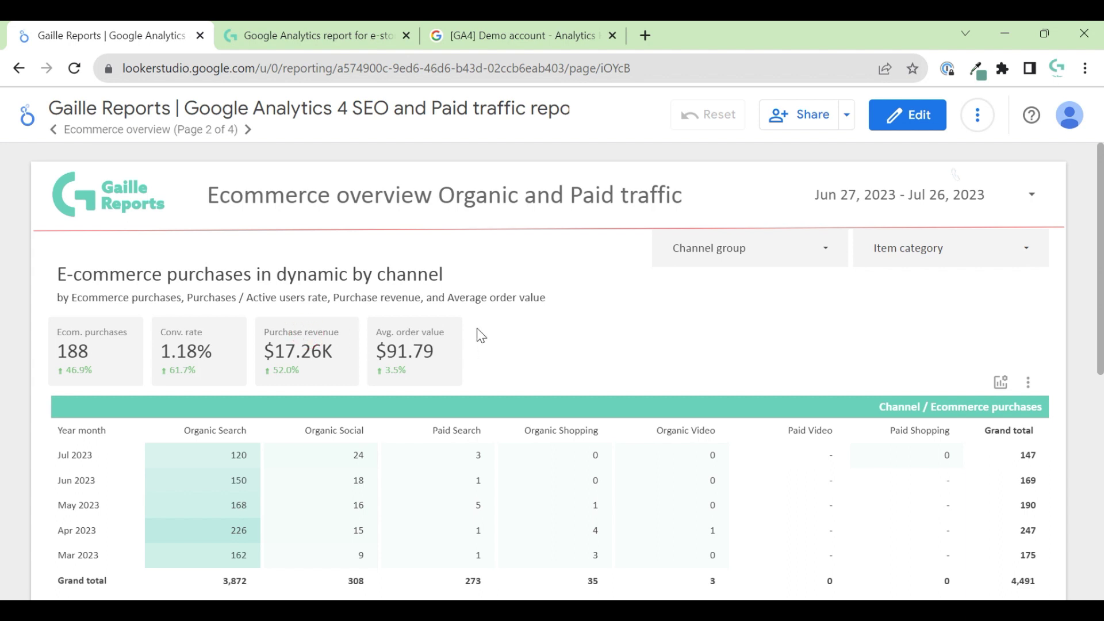
scroll(481, 335, down, 1)
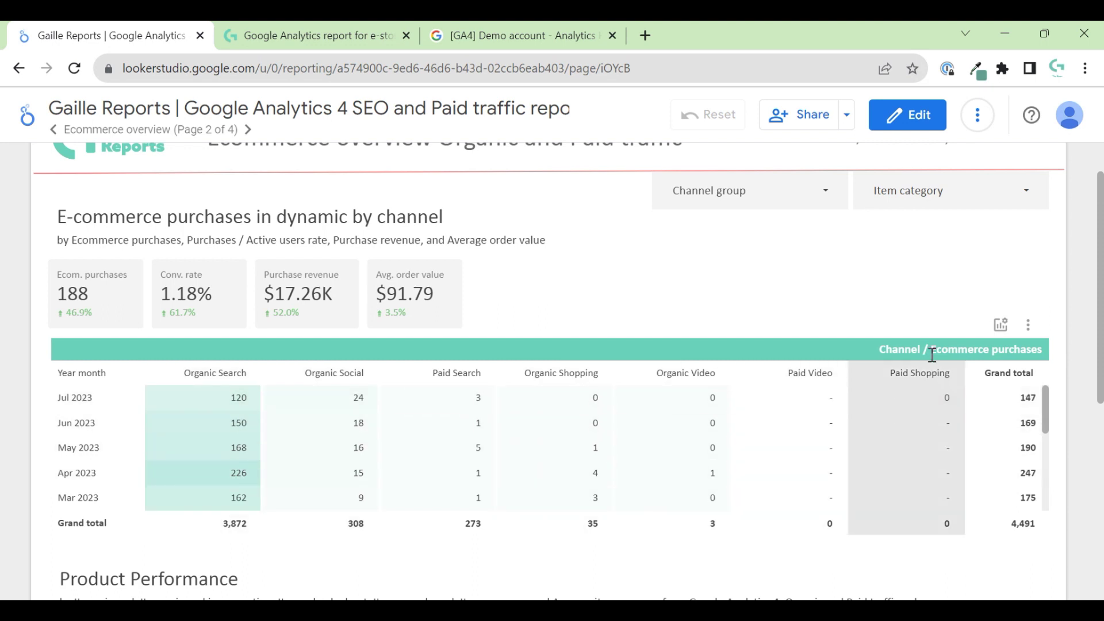
Swap the channel table's optional metric from Ecommerce purchases to Purchase revenue.
click(1001, 325)
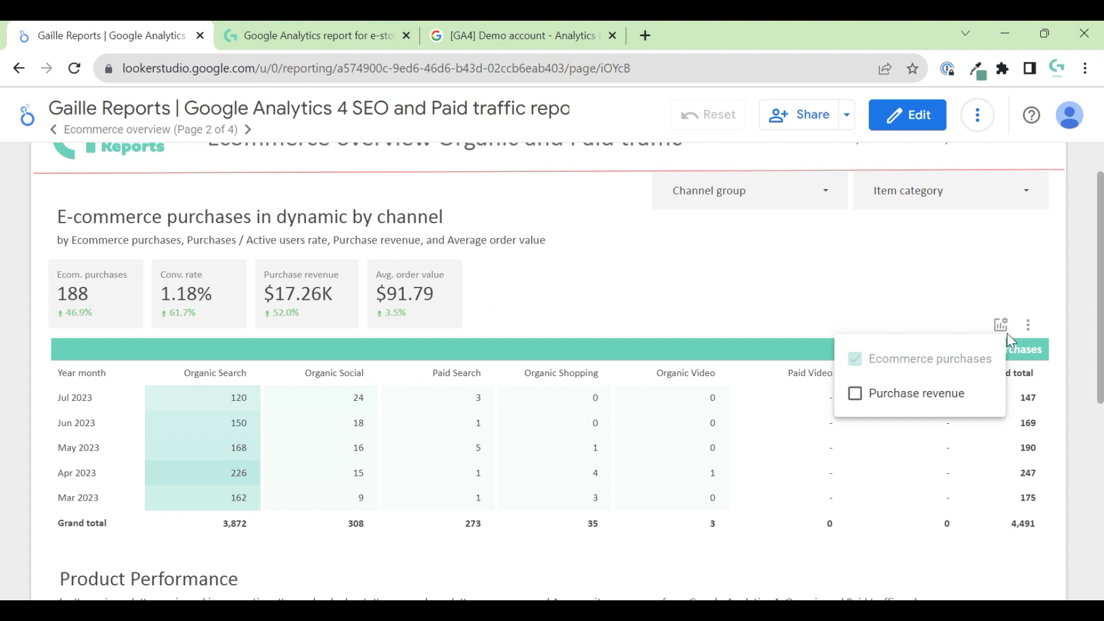
click(903, 393)
click(855, 358)
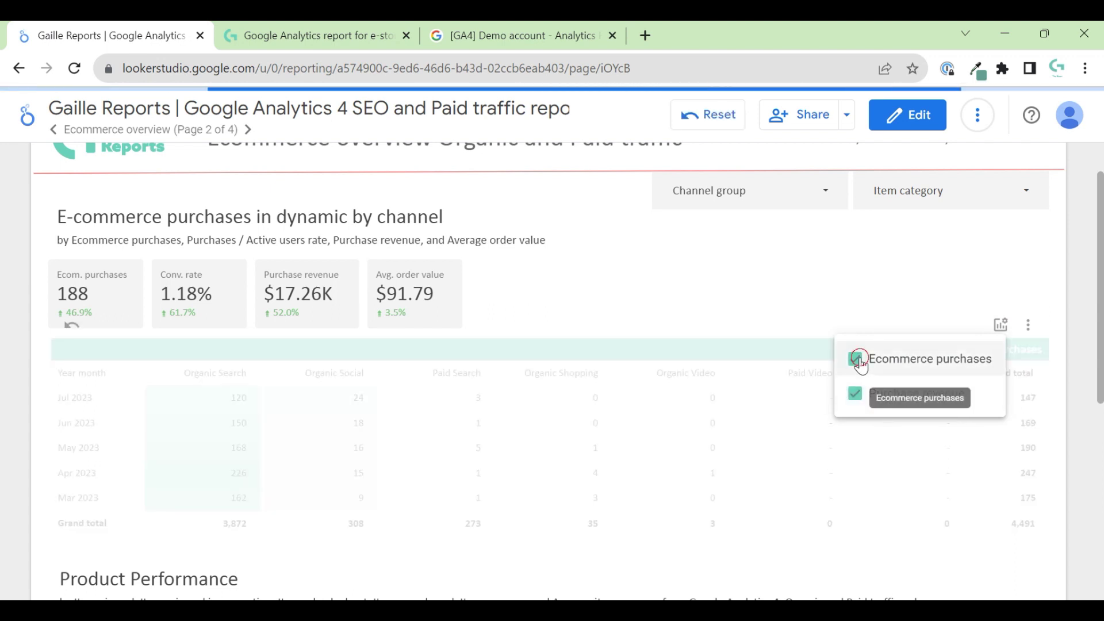
click(796, 336)
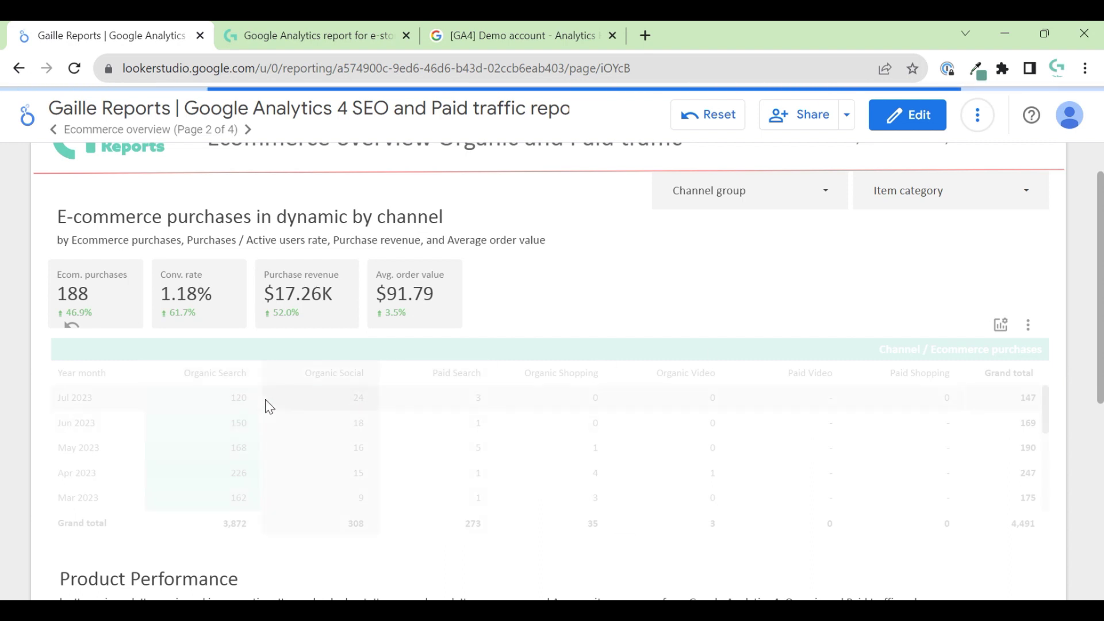
mouse_move(237, 425)
Scroll to the Product Performance grand total: 1,339 items purchased, $17,256.76 item revenue.
scroll(1044, 339, down, 2)
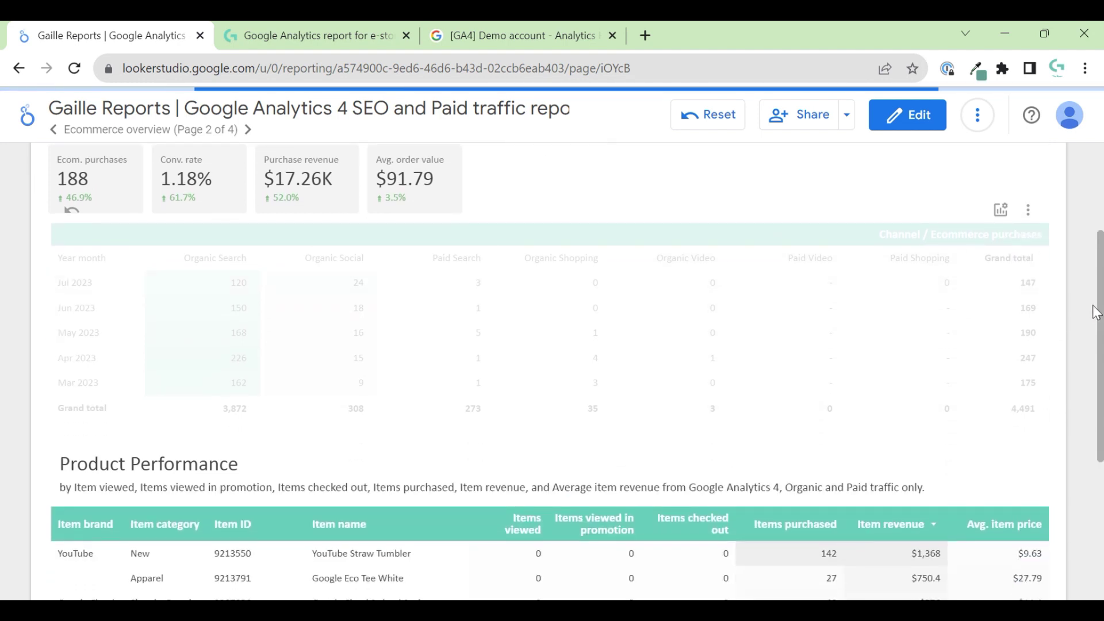
scroll(1093, 319, down, 1)
scroll(1092, 319, up, 2)
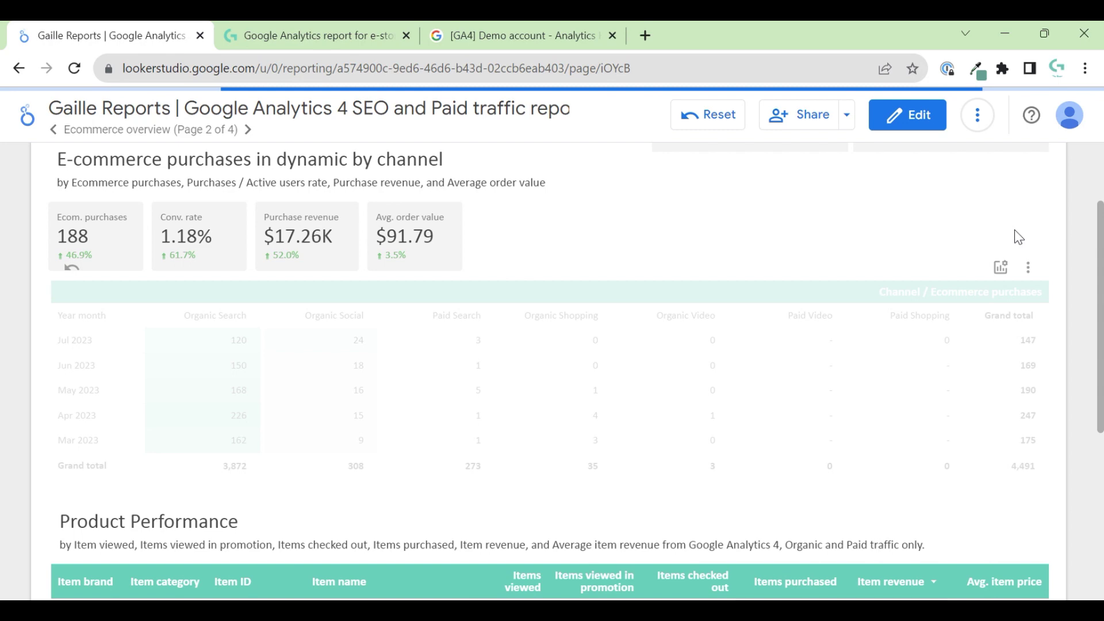
scroll(1061, 338, down, 2)
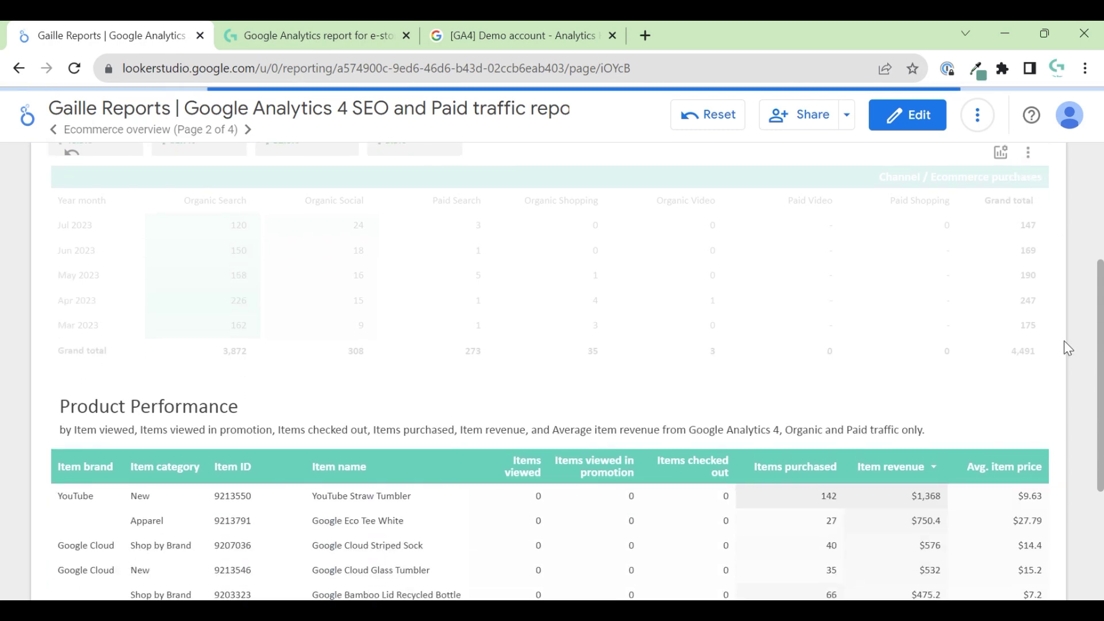
scroll(638, 317, down, 4)
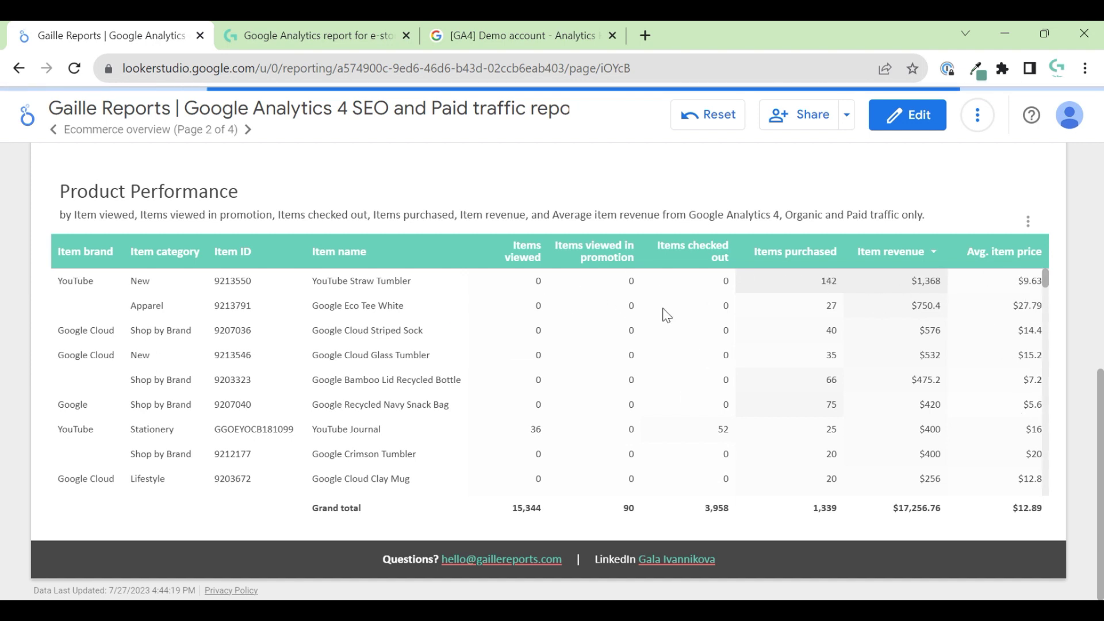
Sort the Product Performance table by Items viewed, then by Items purchased, highest first.
click(526, 251)
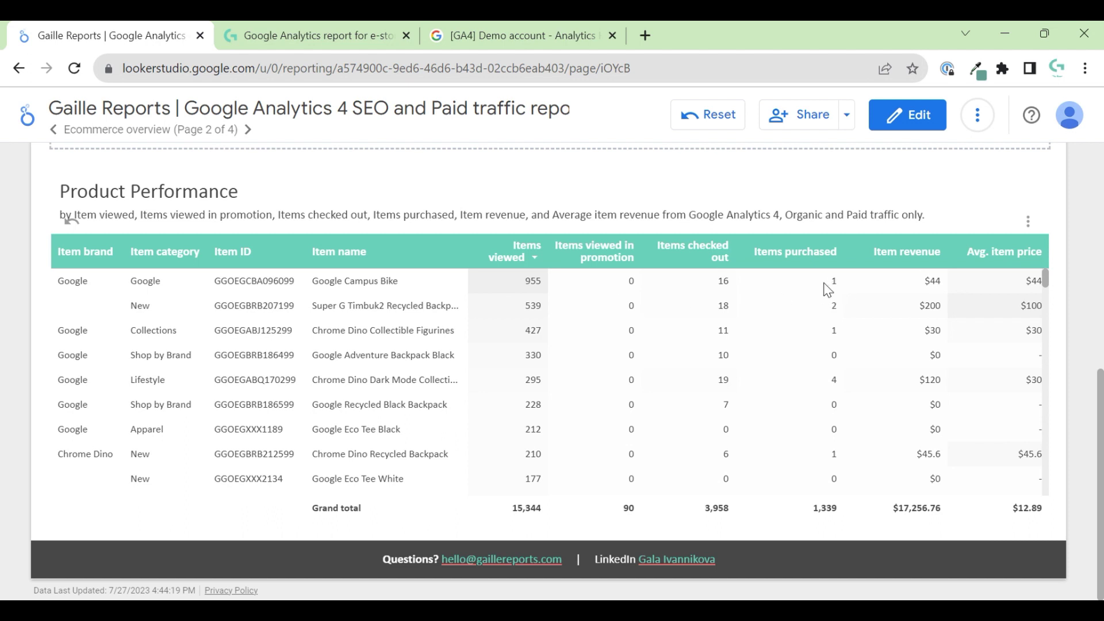
click(828, 251)
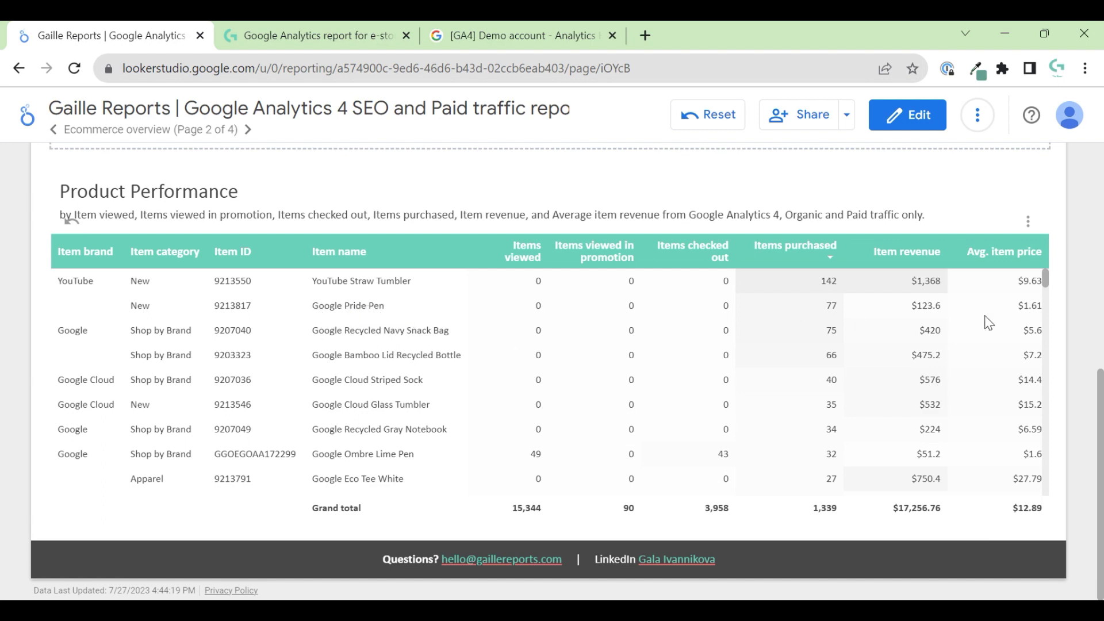
Reload the Ecommerce overview report page.
scroll(1087, 348, up, 5)
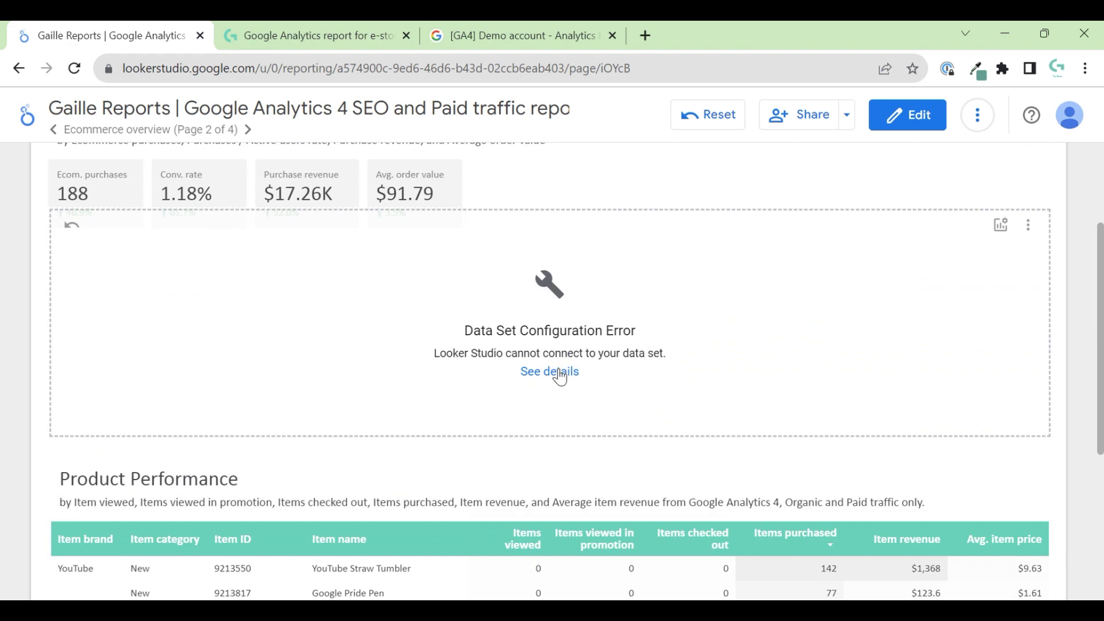
click(646, 68)
key(Return)
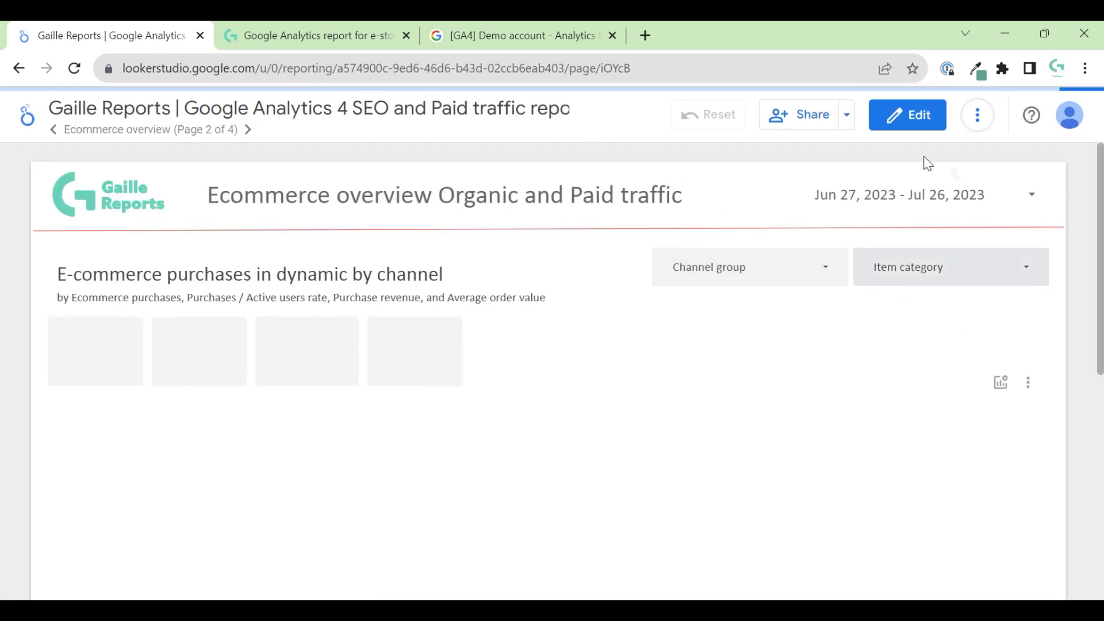
In edit mode, nudge the Channel group and Item category filters up, then return to view mode.
click(916, 117)
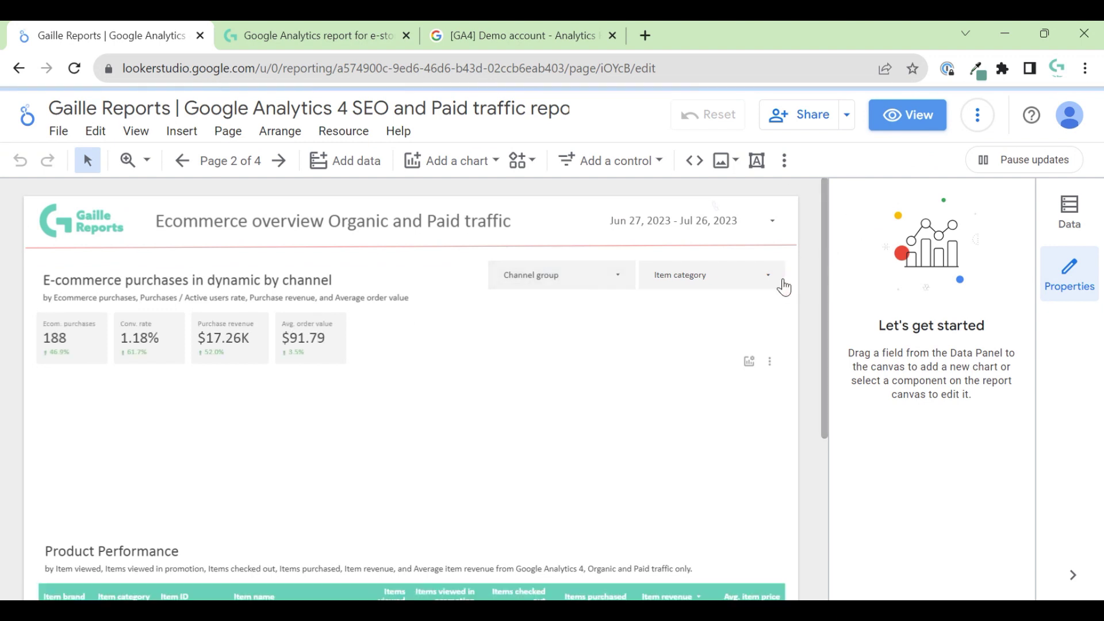
drag(803, 276, 584, 270)
key(Up)
key(Up)
key(Up)
key(Up)
key(Up)
key(Up)
key(Up)
key(Up)
key(Up)
key(Up)
key(Up)
key(Up)
key(Up)
key(Up)
key(Up)
key(Up)
key(Up)
key(Up)
key(Up)
key(Up)
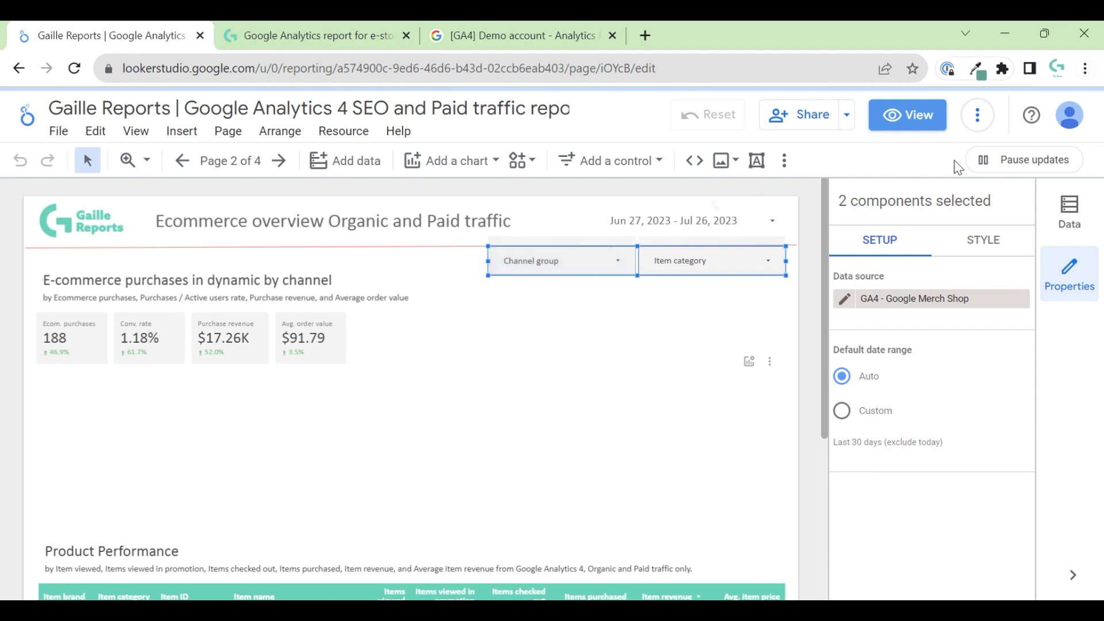
click(897, 114)
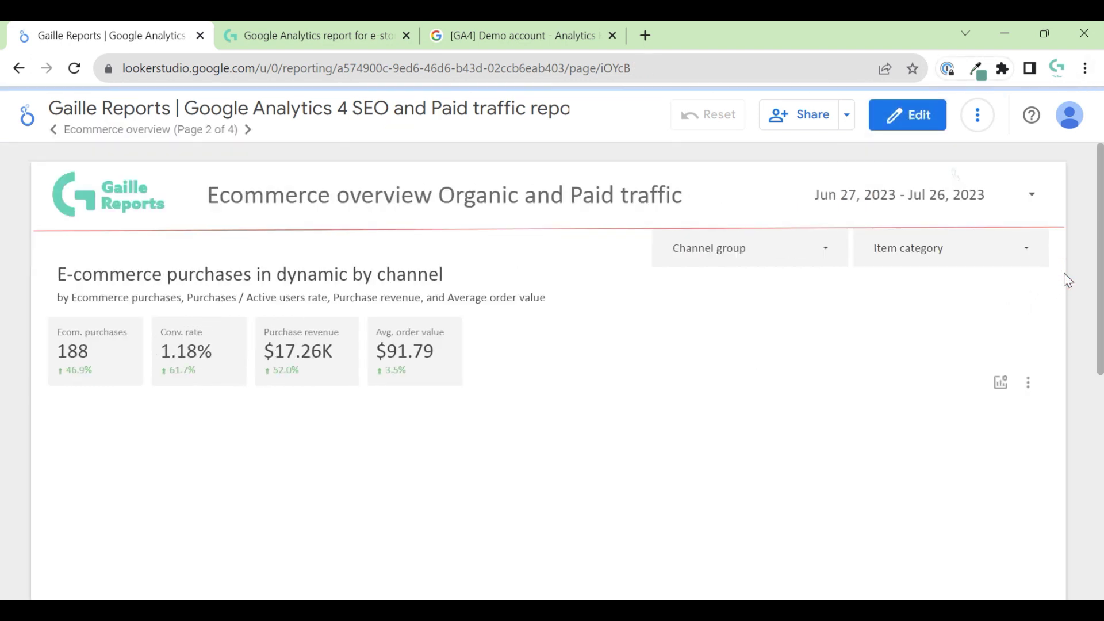
scroll(1064, 274, down, 10)
scroll(1070, 293, down, 2)
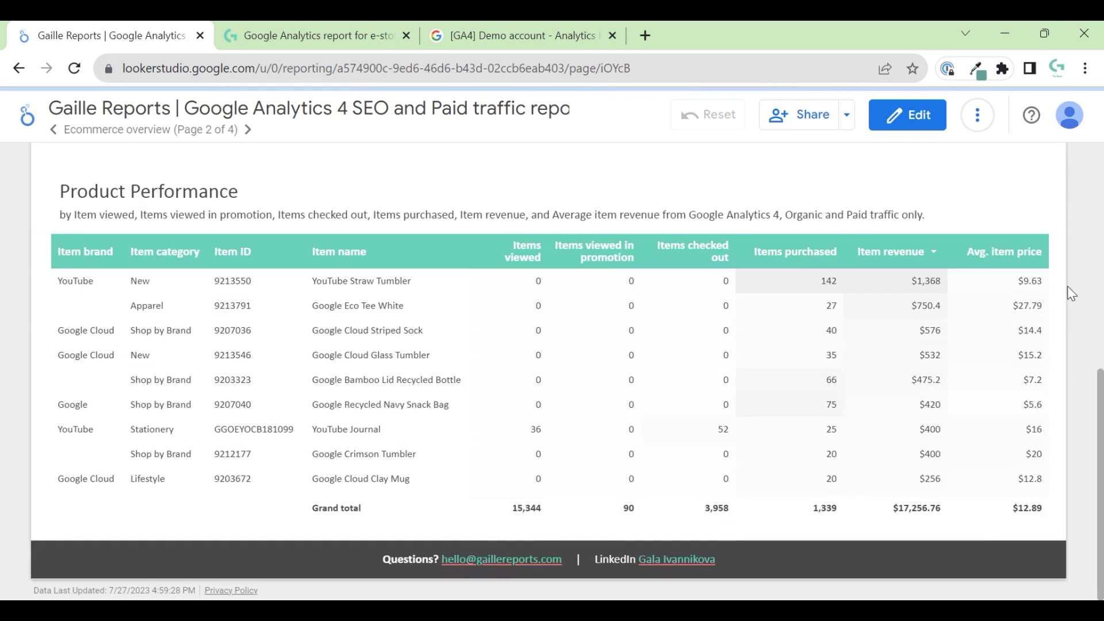
scroll(1070, 293, up, 15)
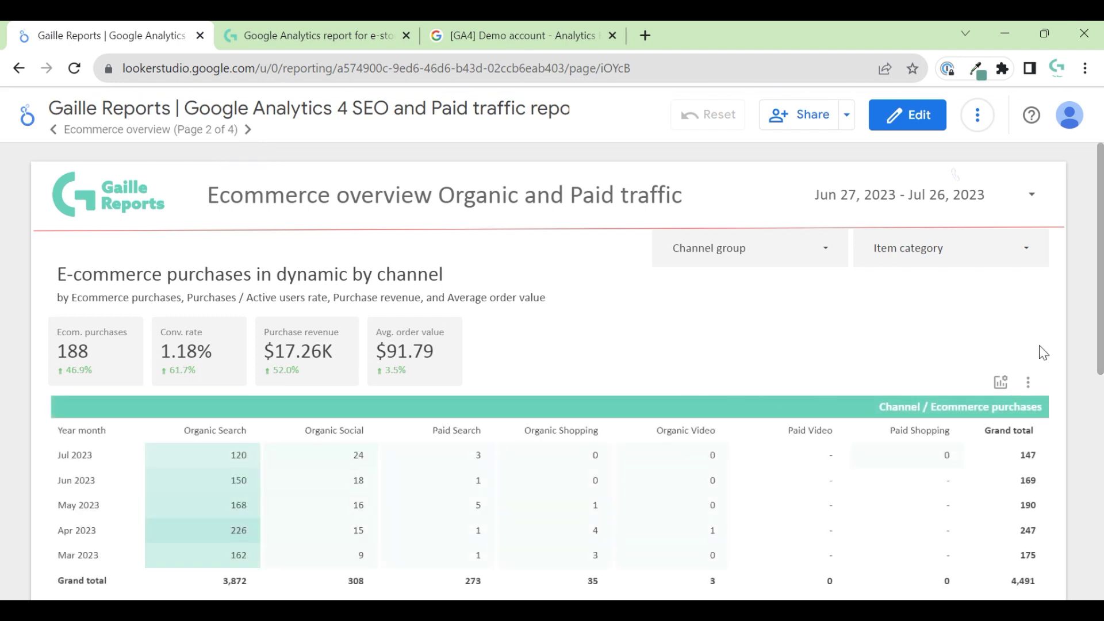
scroll(1040, 346, down, 2)
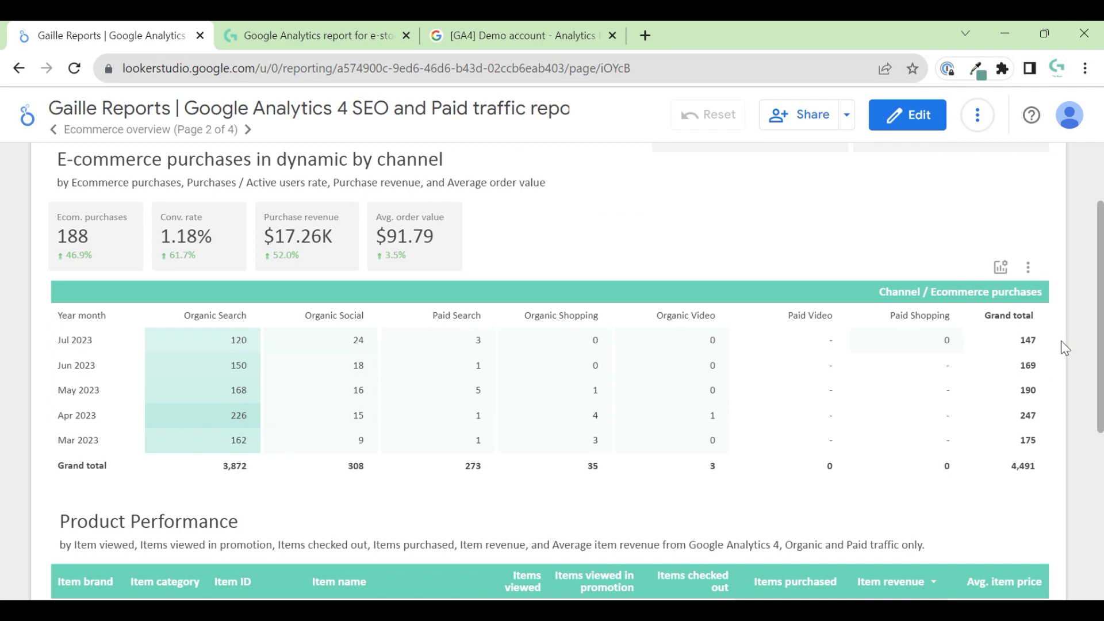
scroll(1065, 348, down, 6)
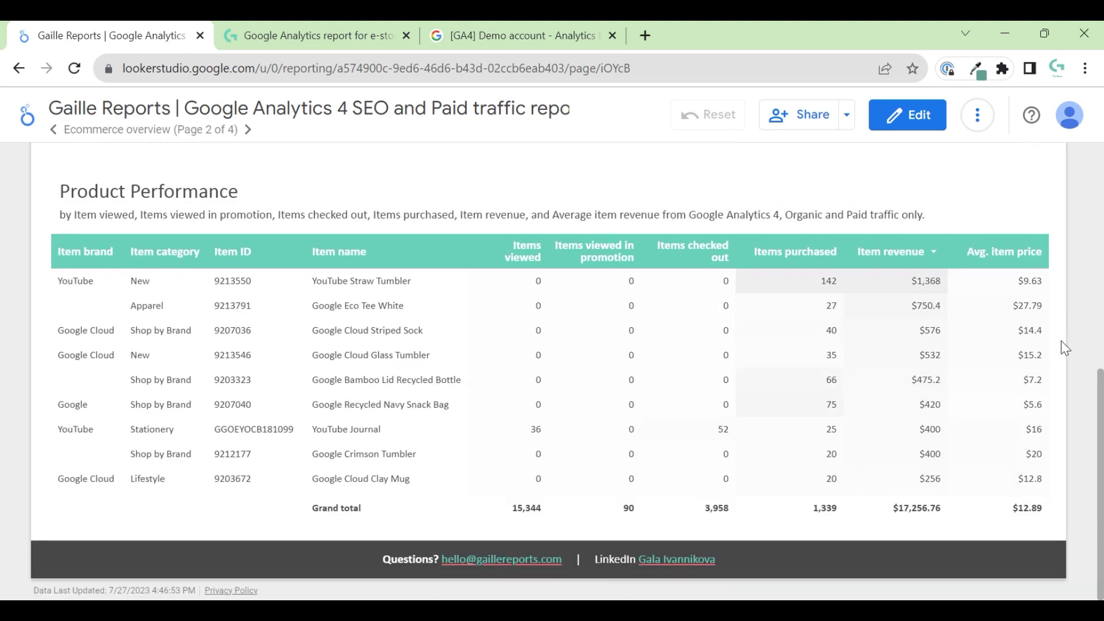
scroll(1065, 348, up, 8)
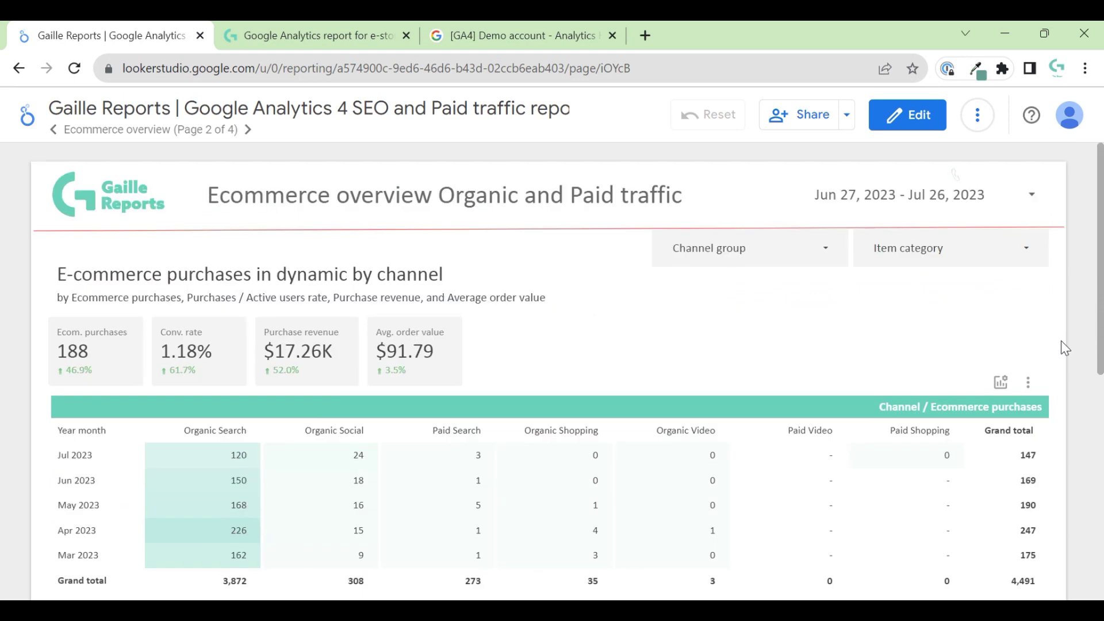
Advance to page 3, Organic Traffic, and preview the Channel group and Source / medium filter lists.
click(248, 130)
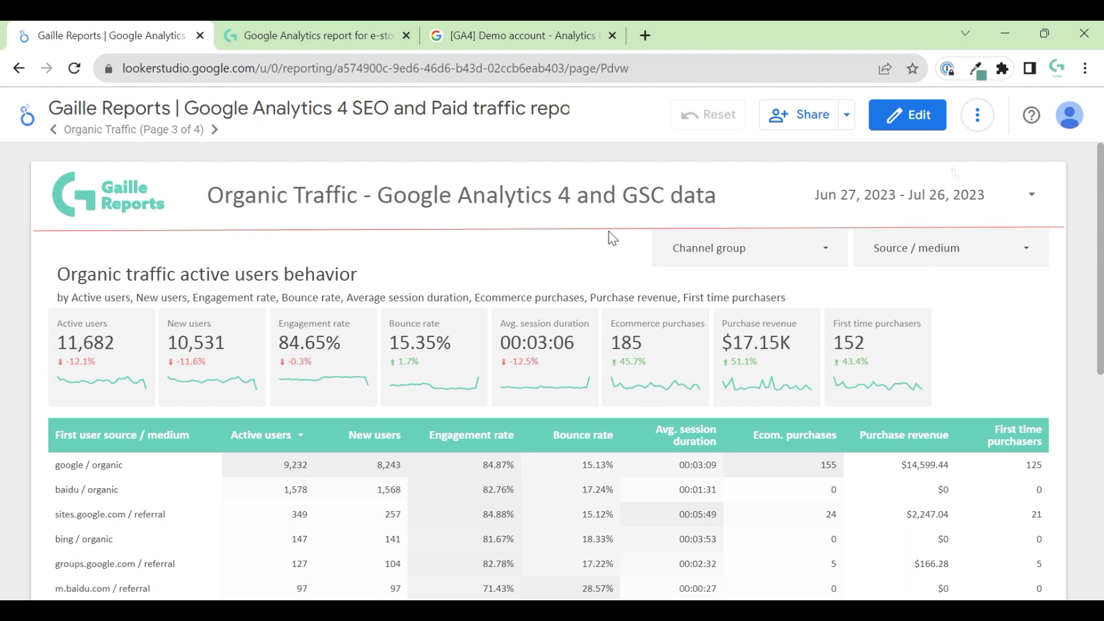
click(811, 252)
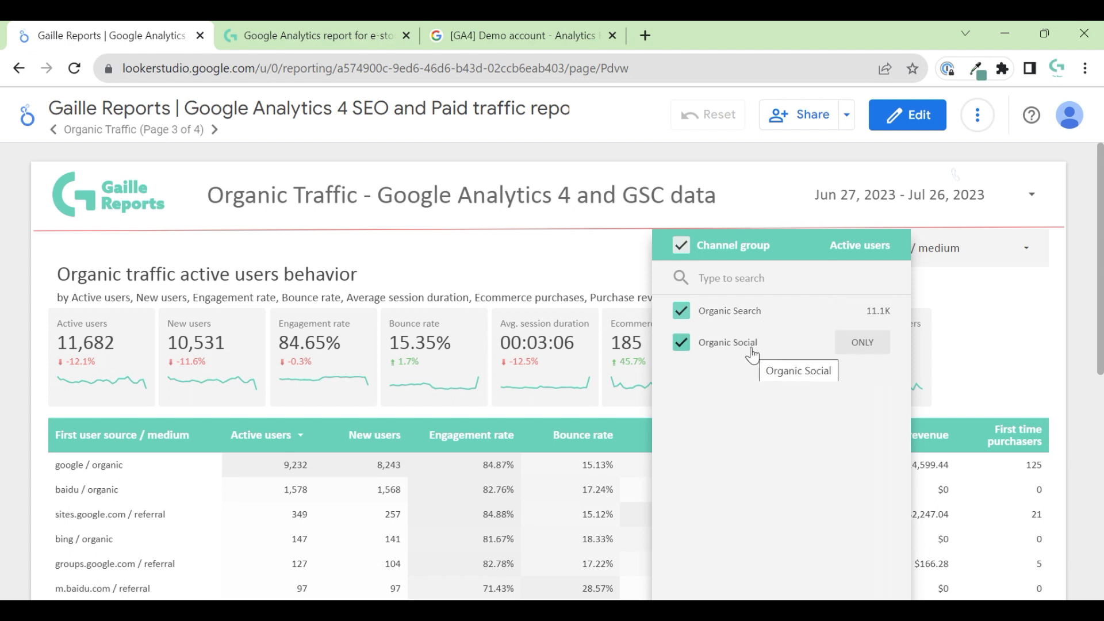
click(1020, 276)
click(1014, 268)
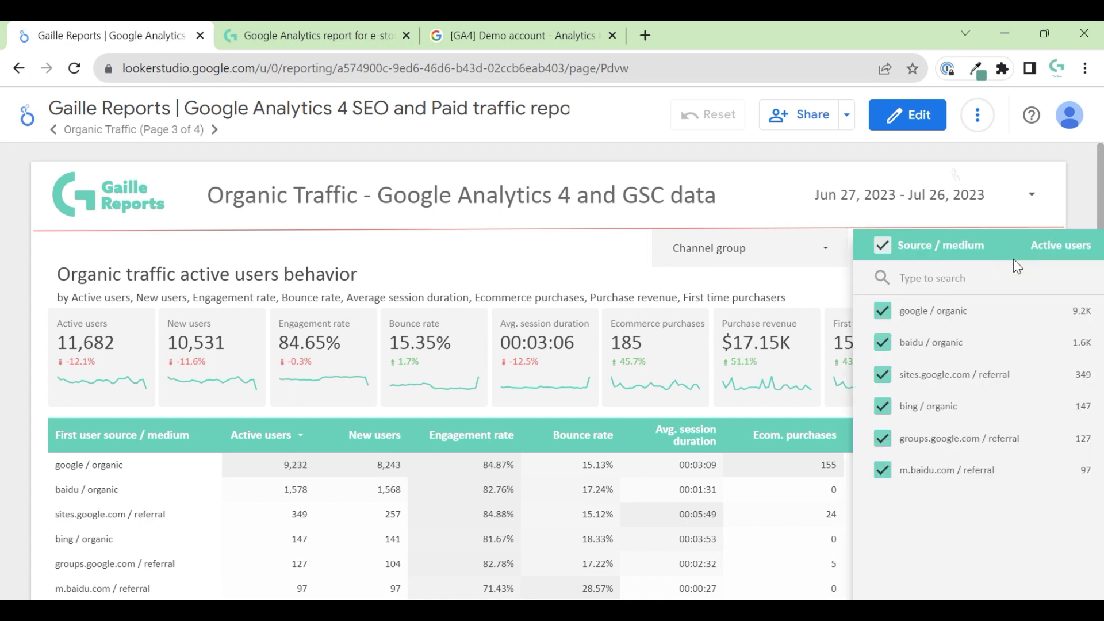
click(596, 255)
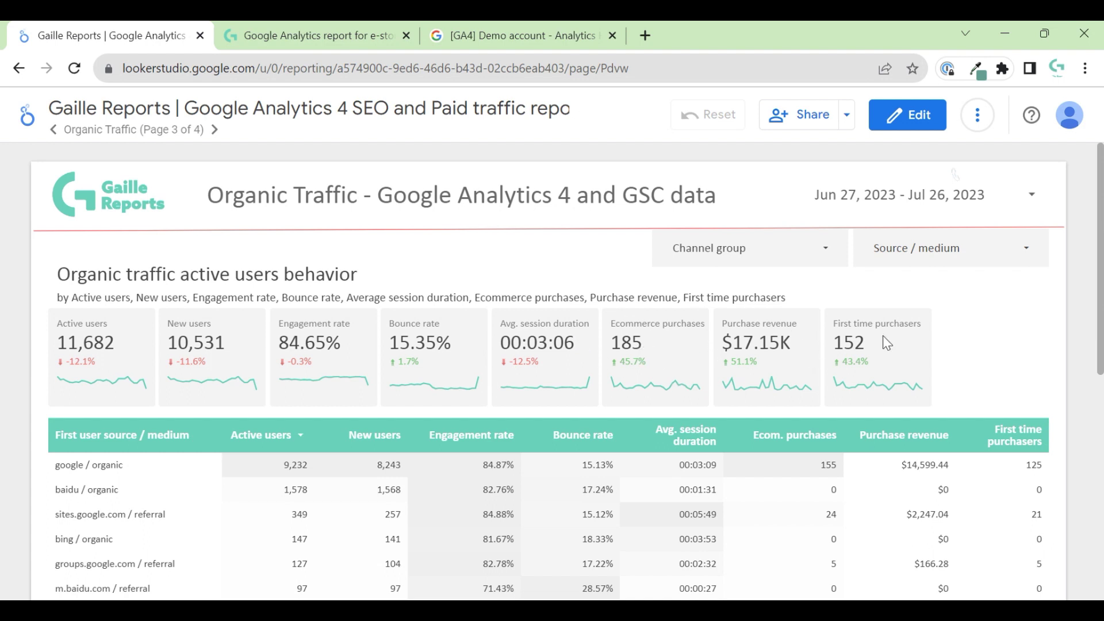
Review the organic traffic table and reach the Search Console totals: 772,877 impressions, 12,244 clicks.
scroll(959, 346, down, 3)
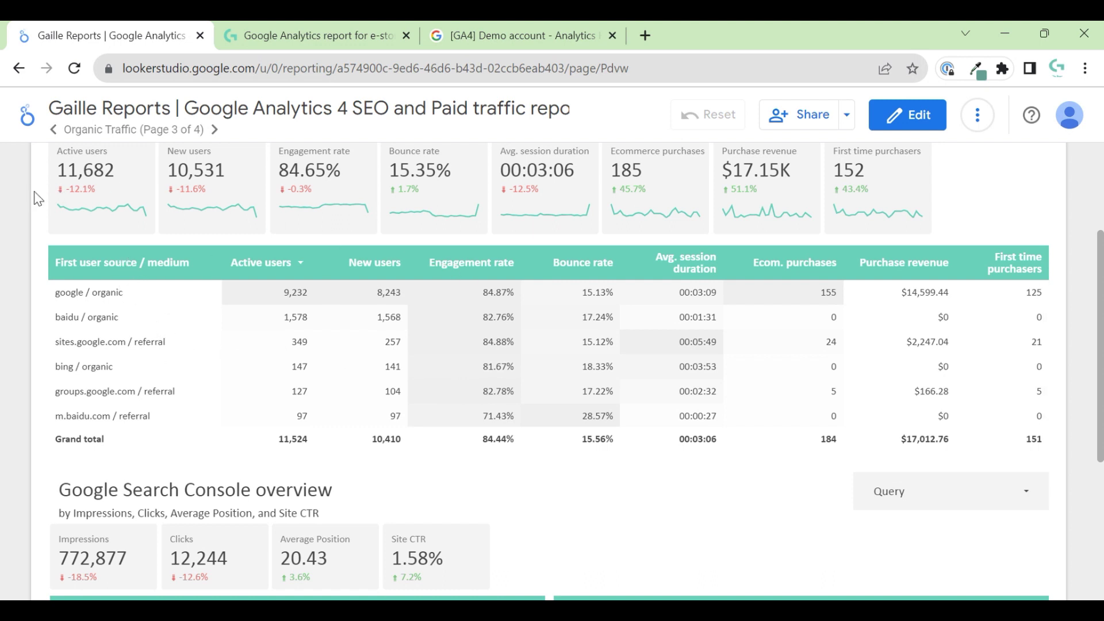
scroll(229, 245, up, 3)
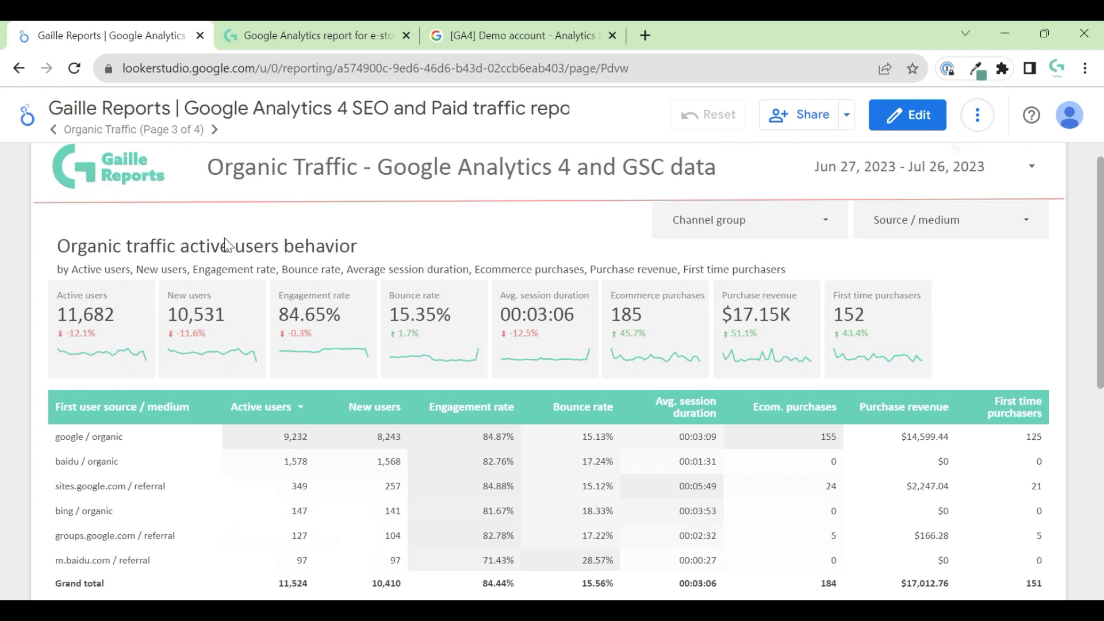
scroll(146, 400, down, 3)
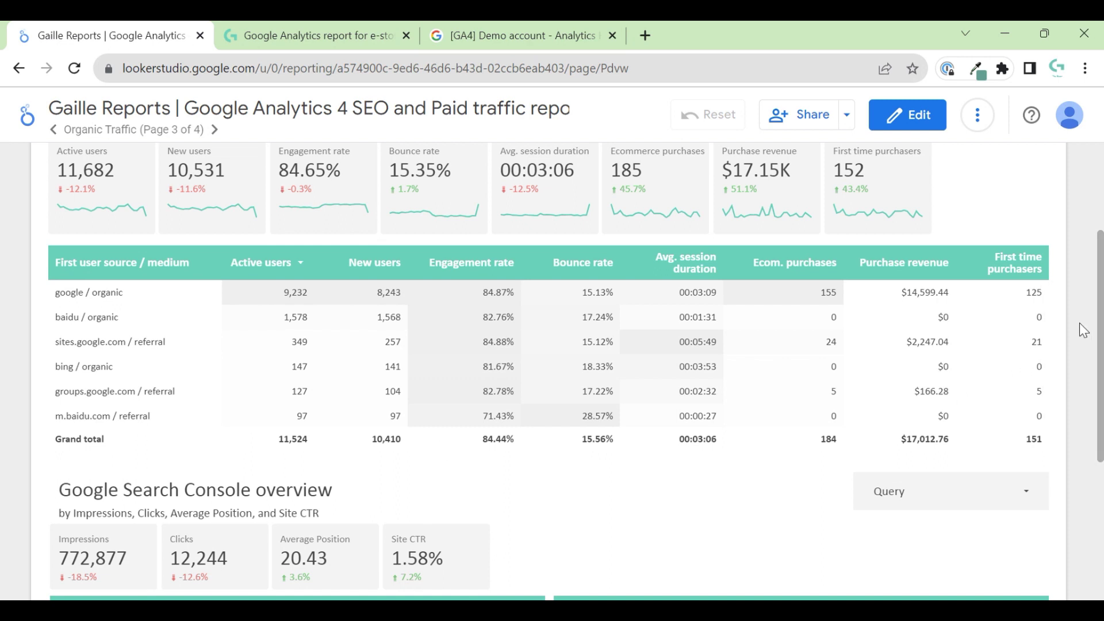
scroll(1083, 329, down, 3)
scroll(1082, 329, up, 2)
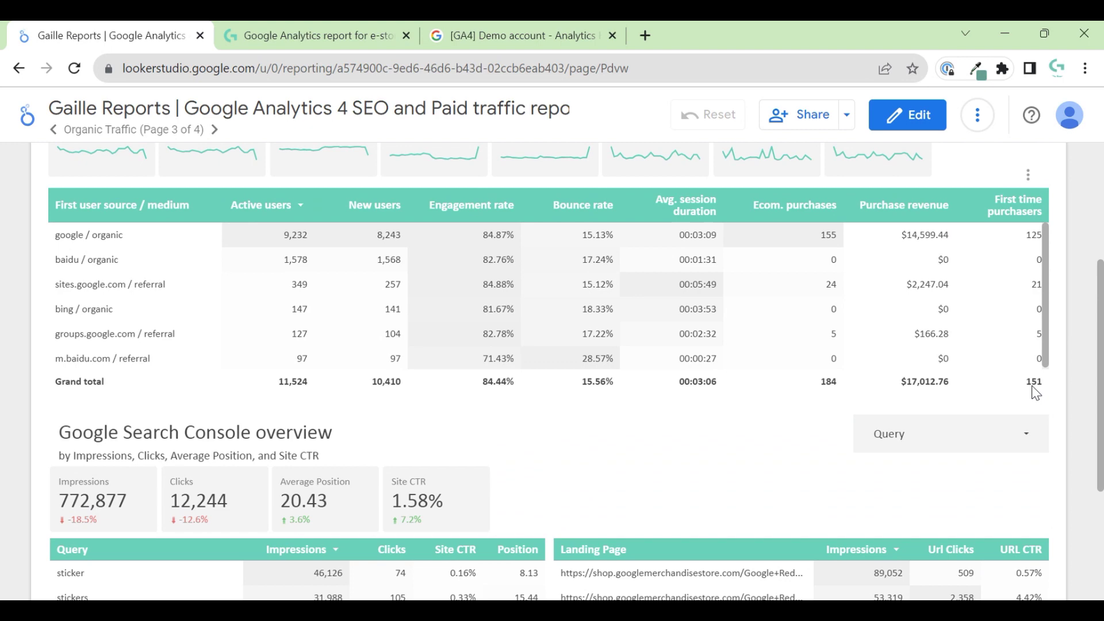
scroll(1010, 329, up, 2)
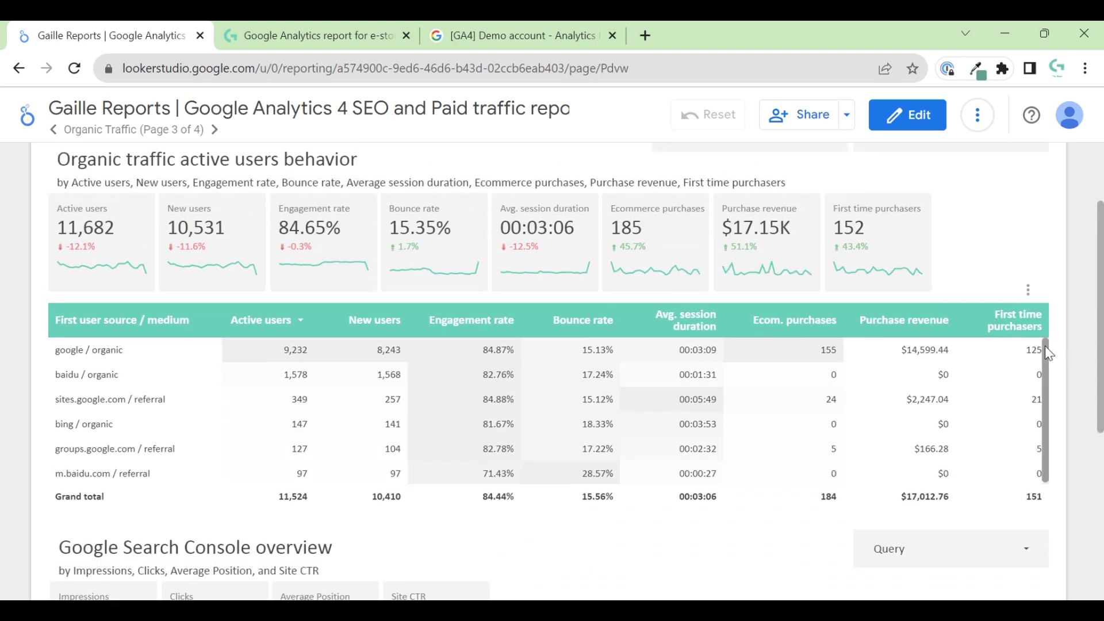
scroll(1044, 346, up, 2)
scroll(1054, 346, down, 1)
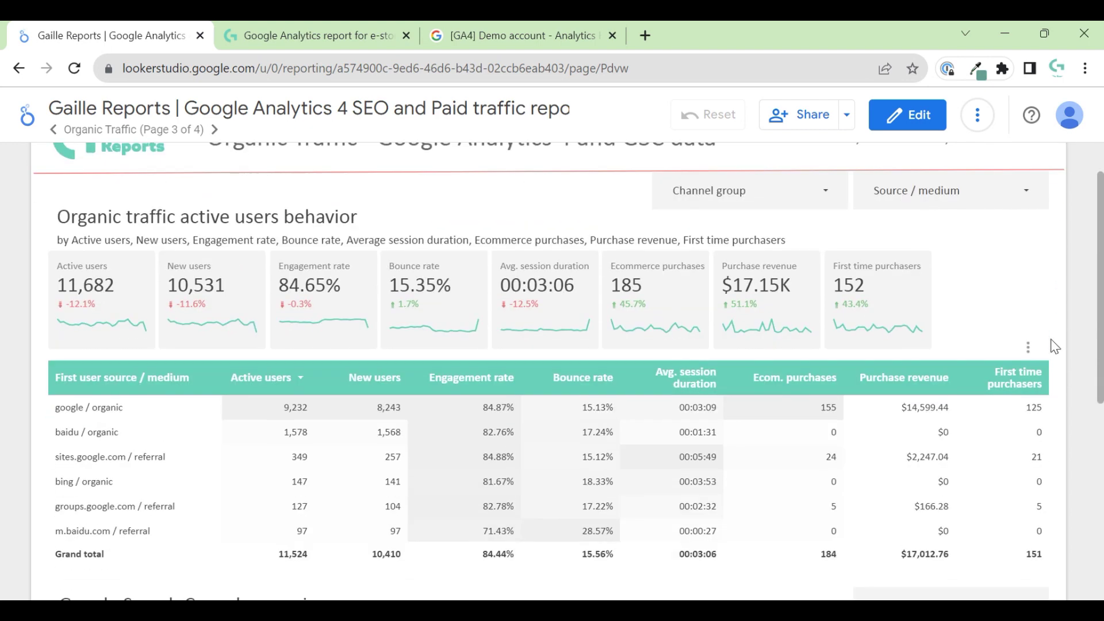
scroll(1054, 346, down, 5)
scroll(1054, 346, up, 1)
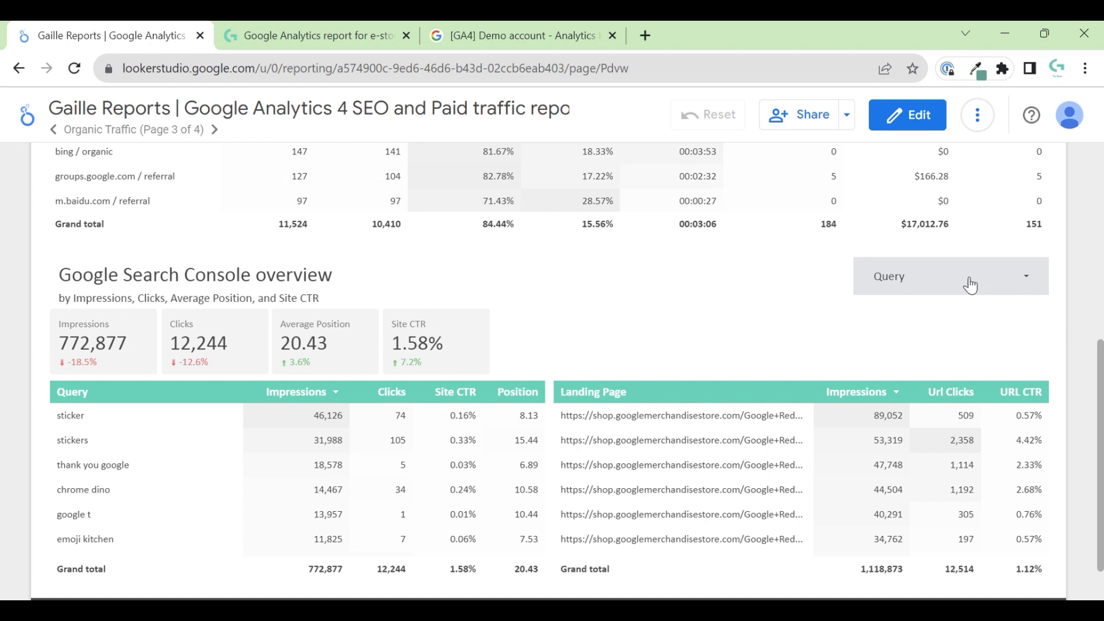
Browse the search queries listed in the Query filter dropdown.
click(1034, 270)
scroll(1013, 480, down, 6)
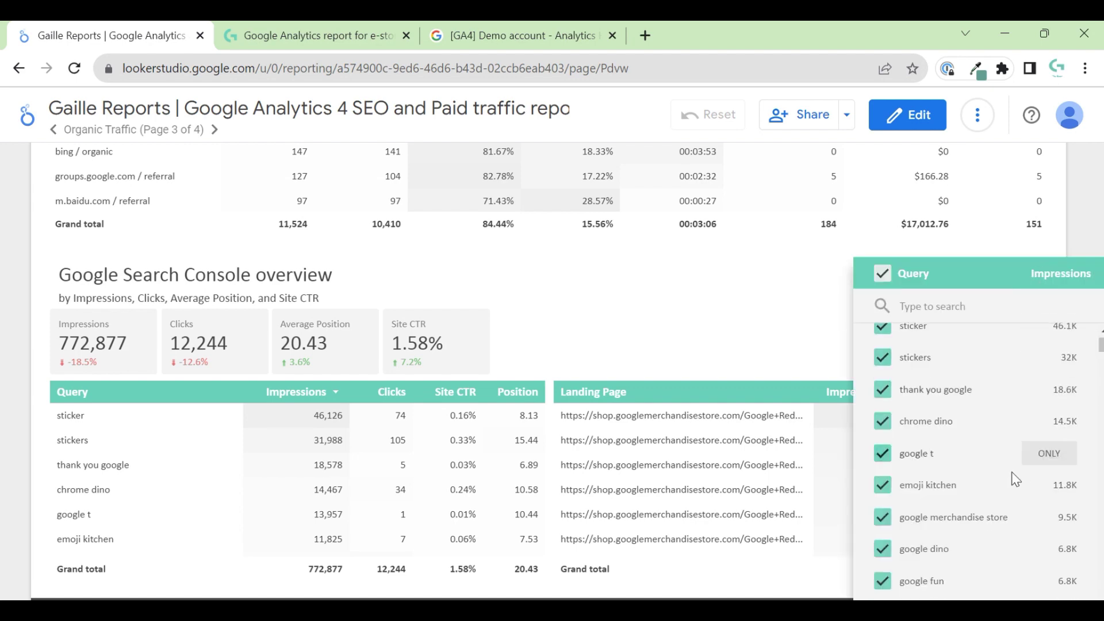
scroll(1014, 479, up, 6)
scroll(730, 329, up, 7)
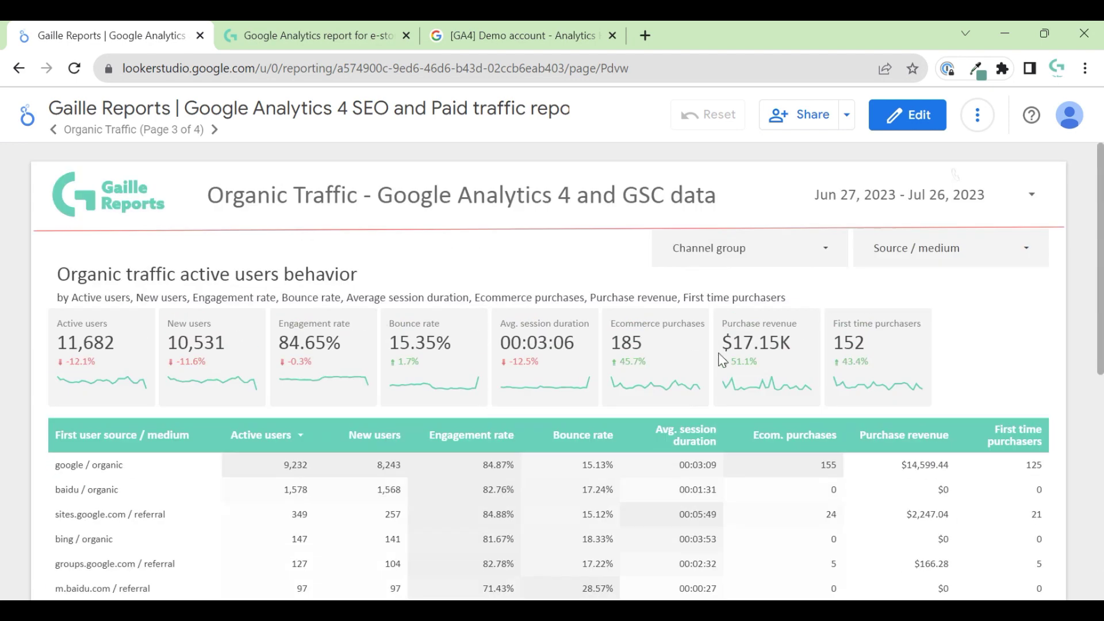
scroll(1061, 371, down, 8)
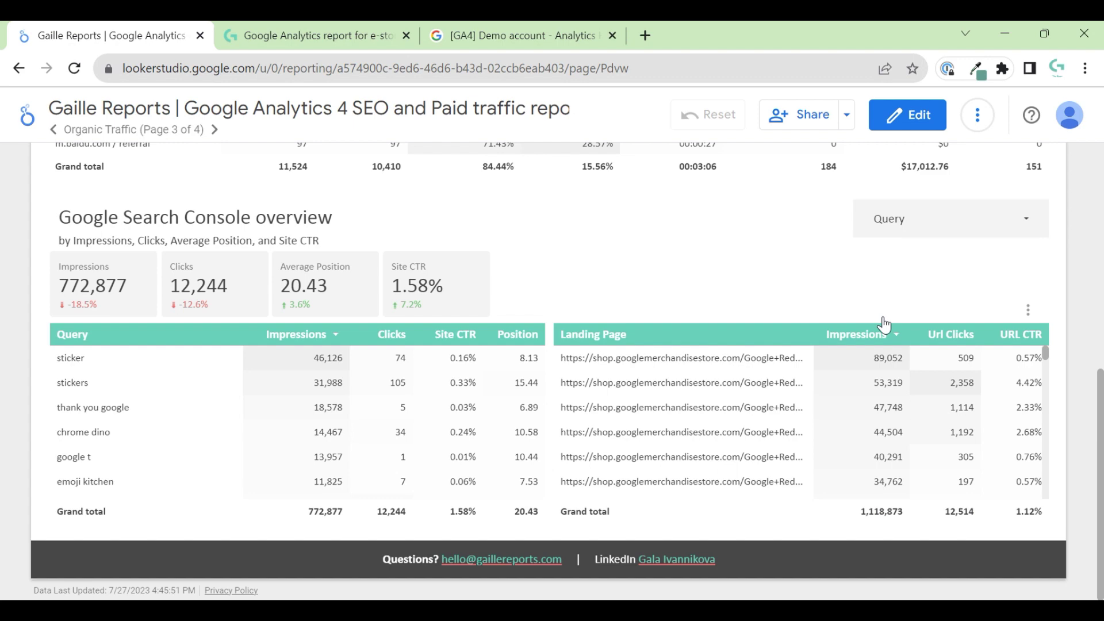
Close the Query list and advance to page 4, Paid Traffic.
click(995, 244)
scroll(1079, 322, up, 8)
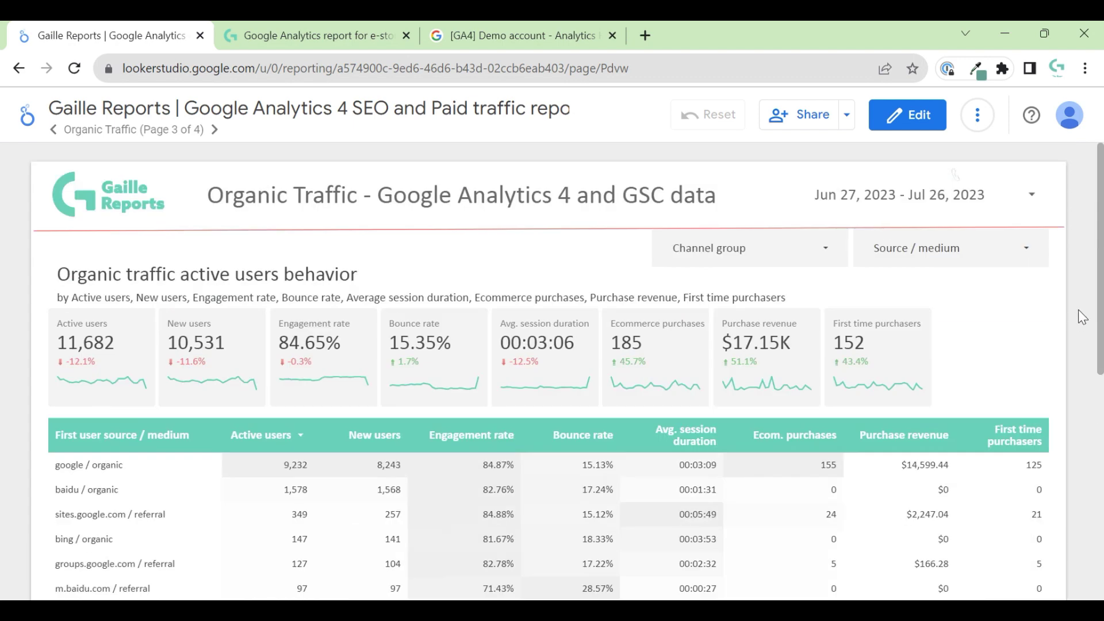
click(214, 129)
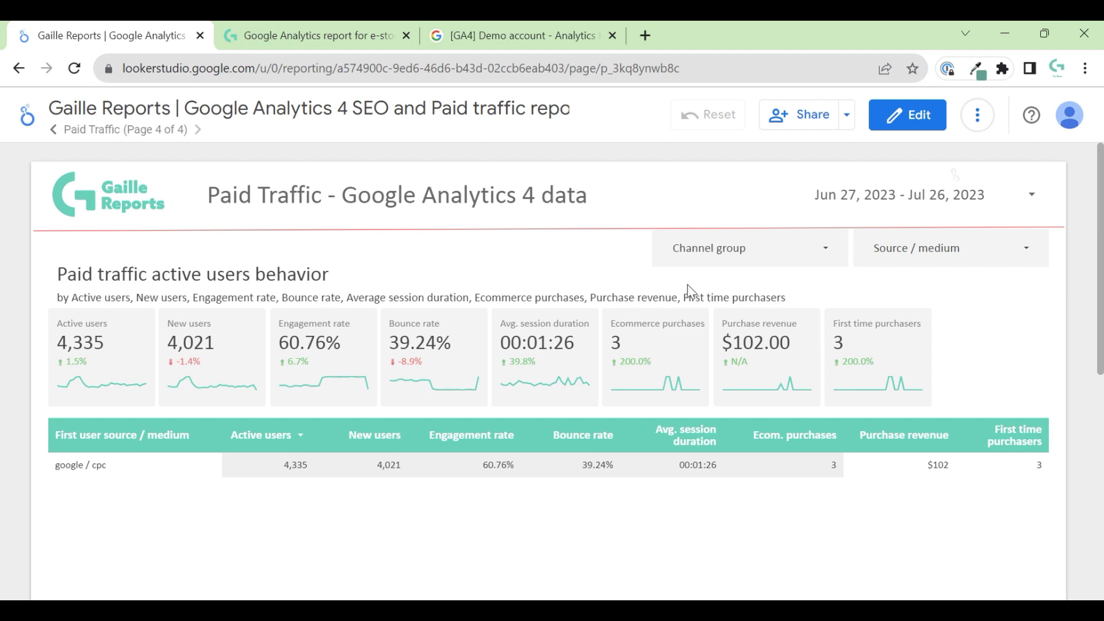
click(830, 236)
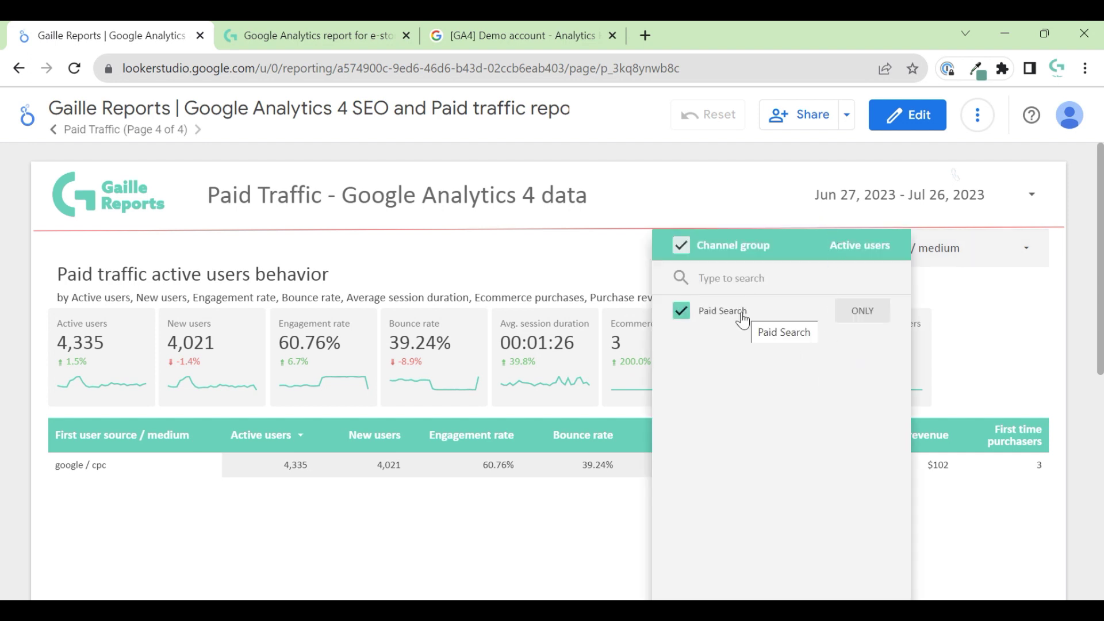
click(1016, 306)
click(998, 260)
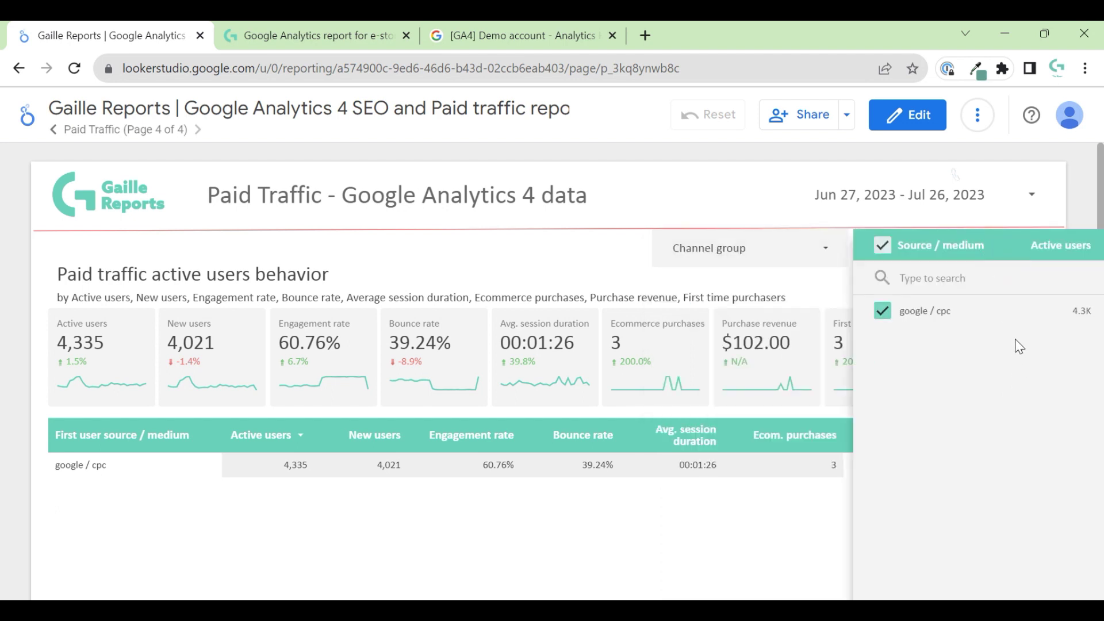
click(570, 263)
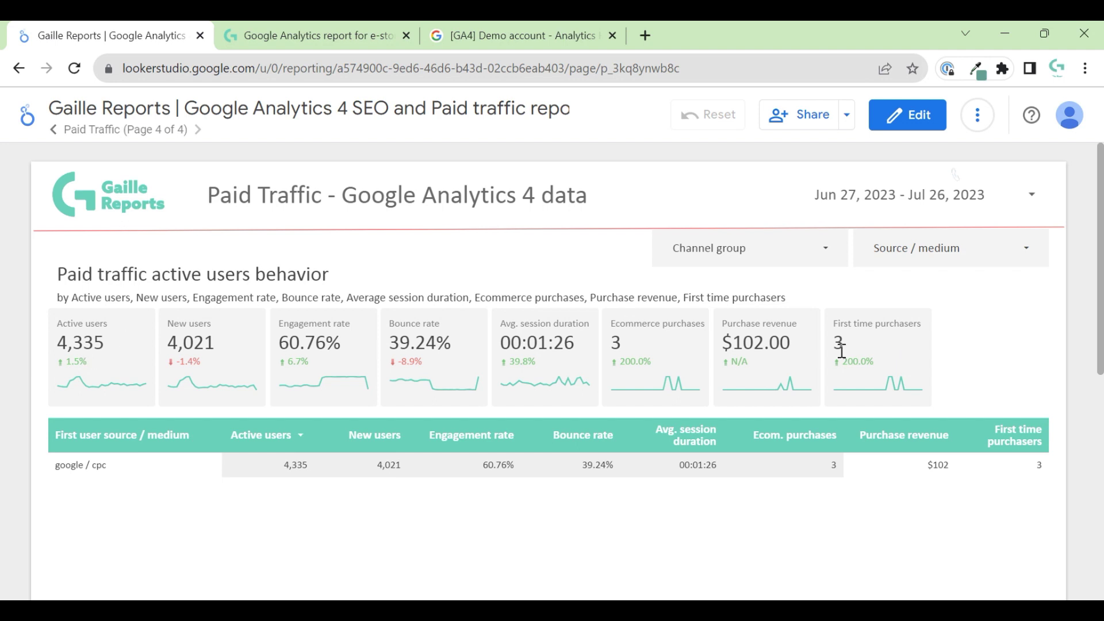
scroll(1038, 363, down, 3)
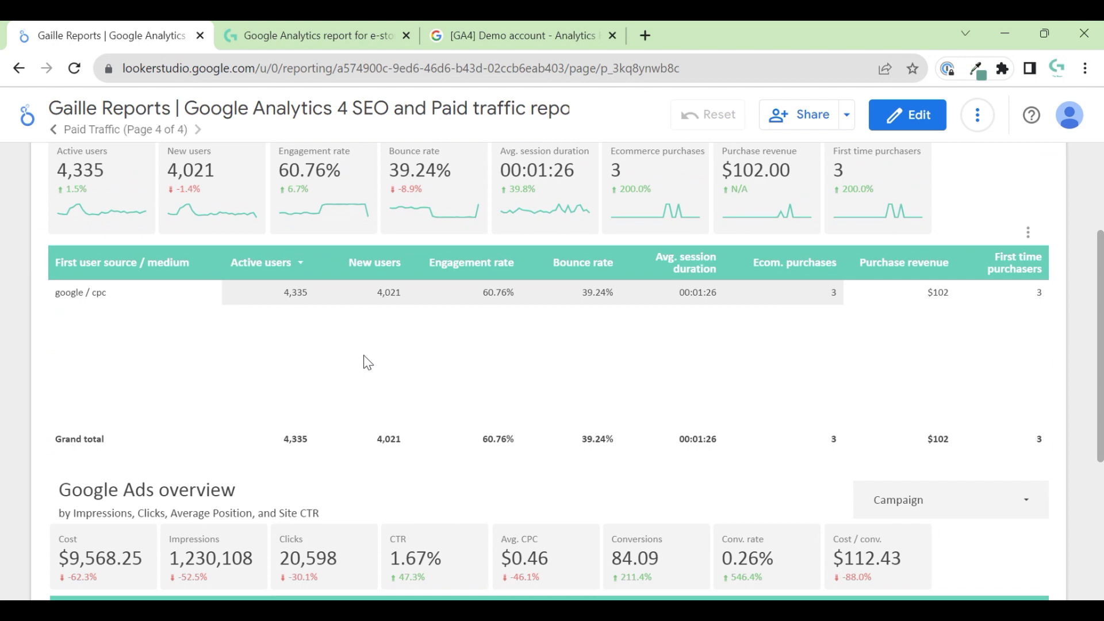
scroll(367, 363, down, 4)
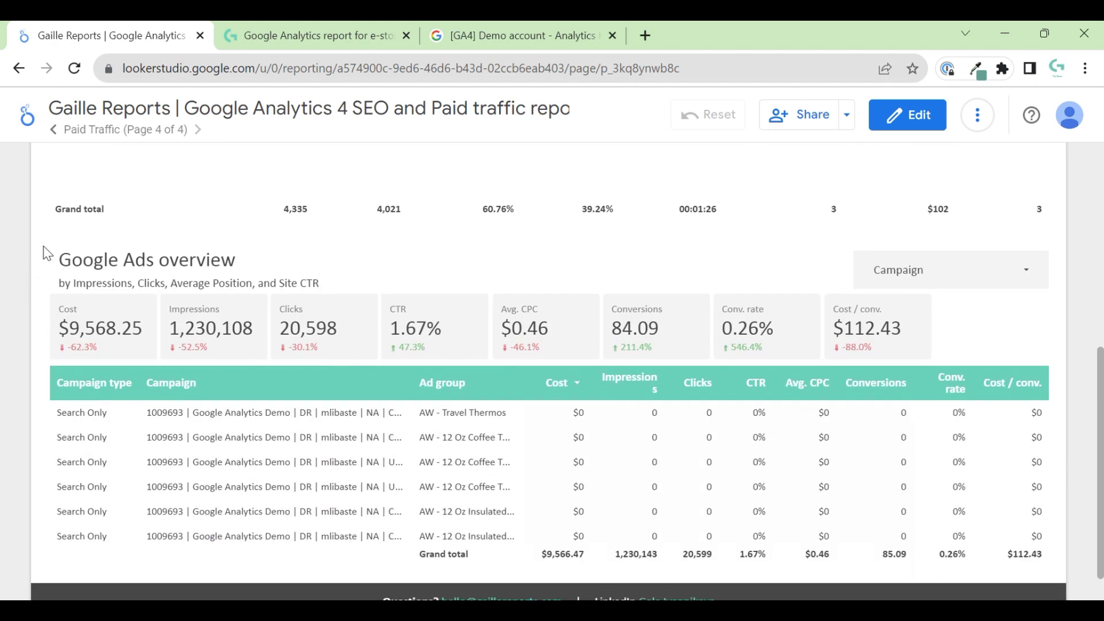
click(949, 287)
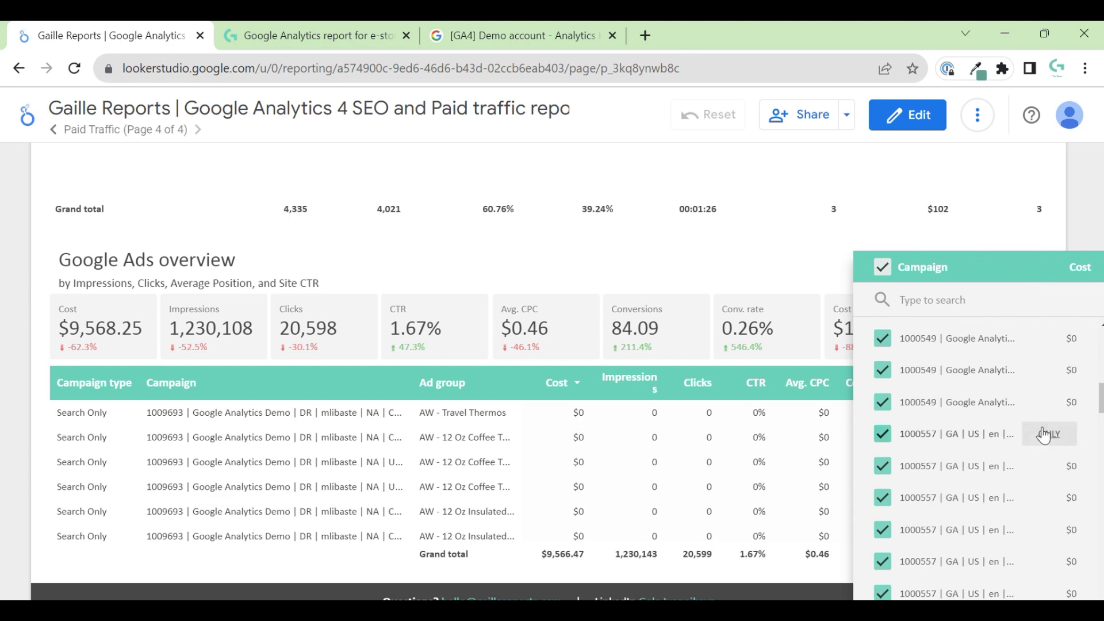
click(753, 264)
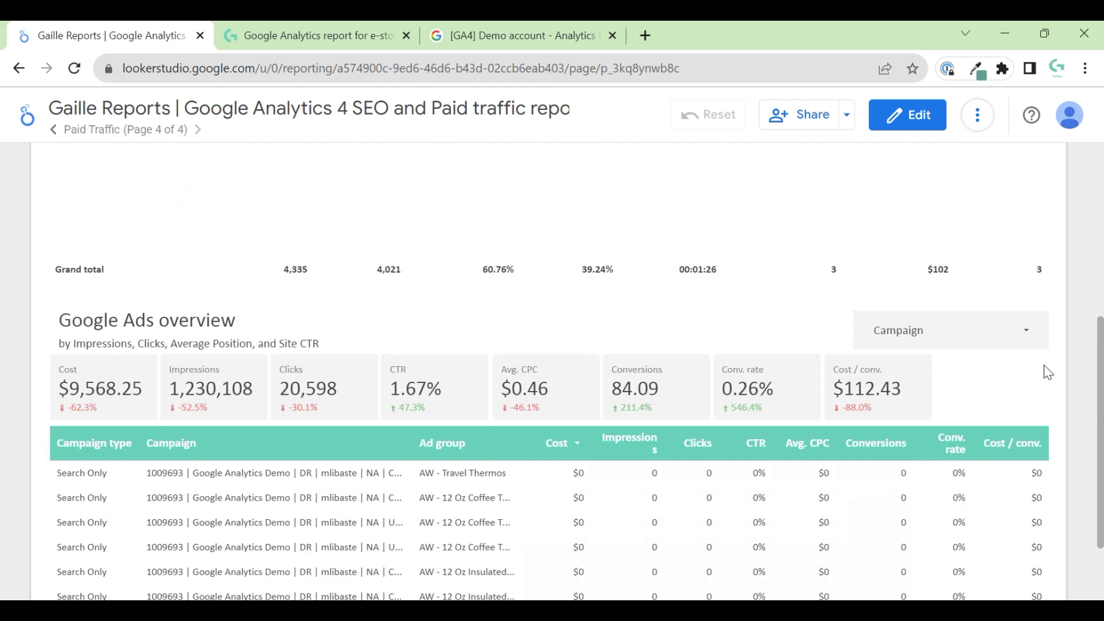
scroll(1045, 369, down, 2)
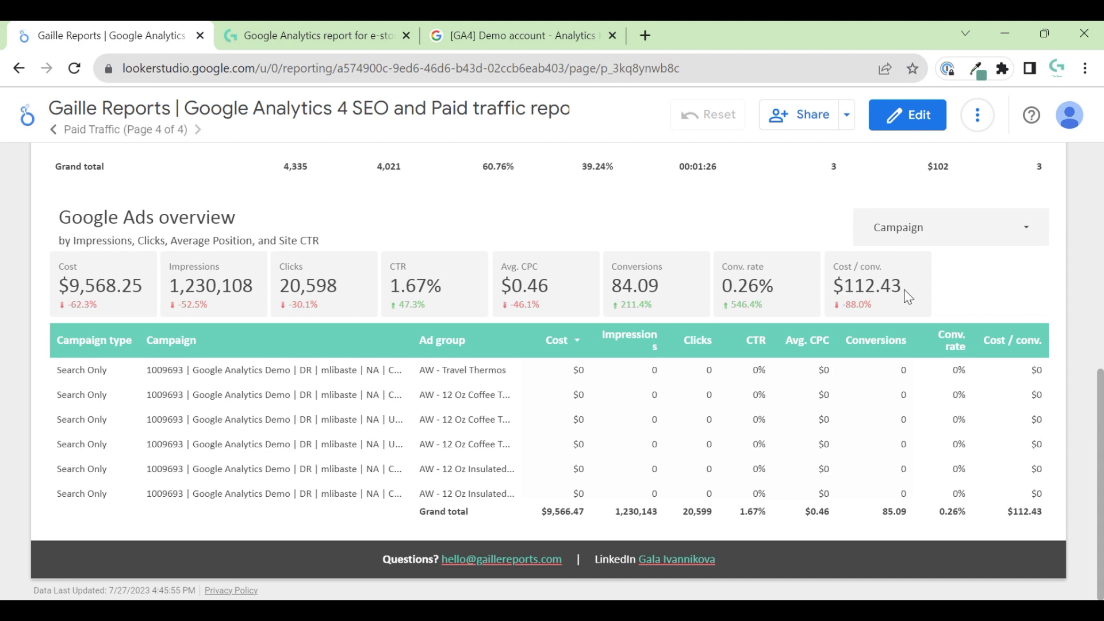
scroll(969, 311, up, 1)
scroll(346, 407, down, 1)
scroll(1061, 344, up, 5)
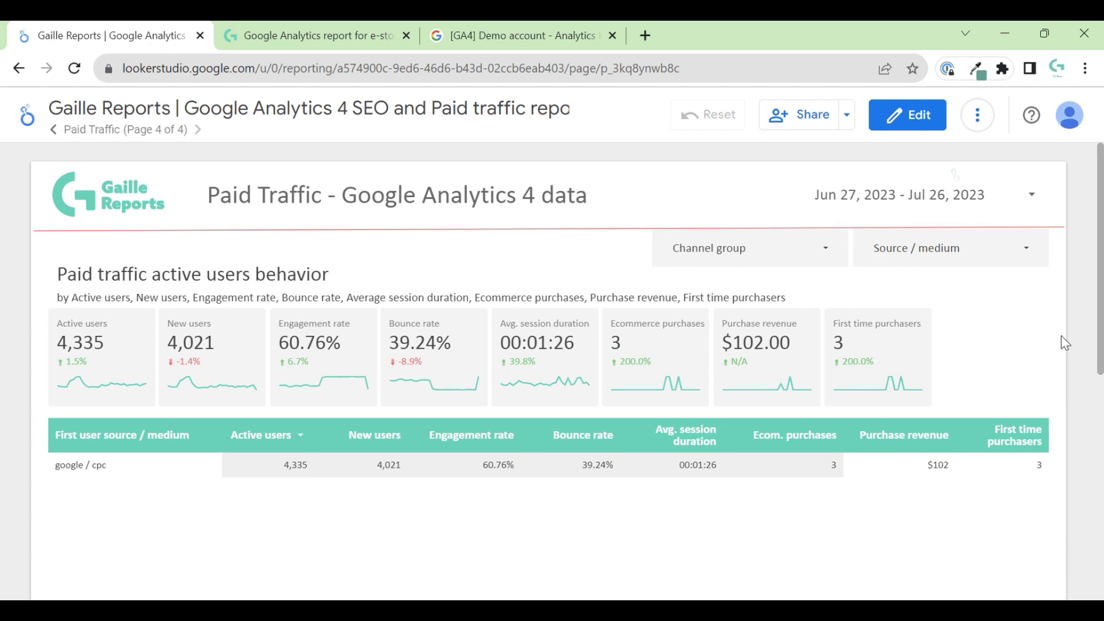
Step back through Organic Traffic and Ecommerce overview to page 1, All traffic sources.
scroll(1064, 344, down, 5)
scroll(33, 202, up, 5)
click(54, 131)
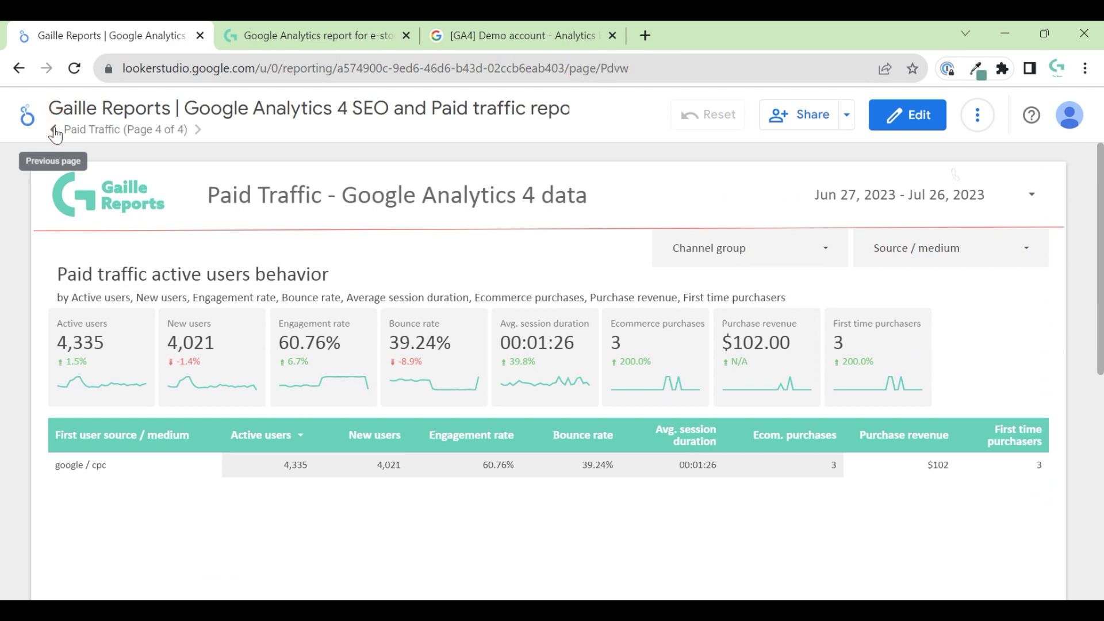
click(53, 131)
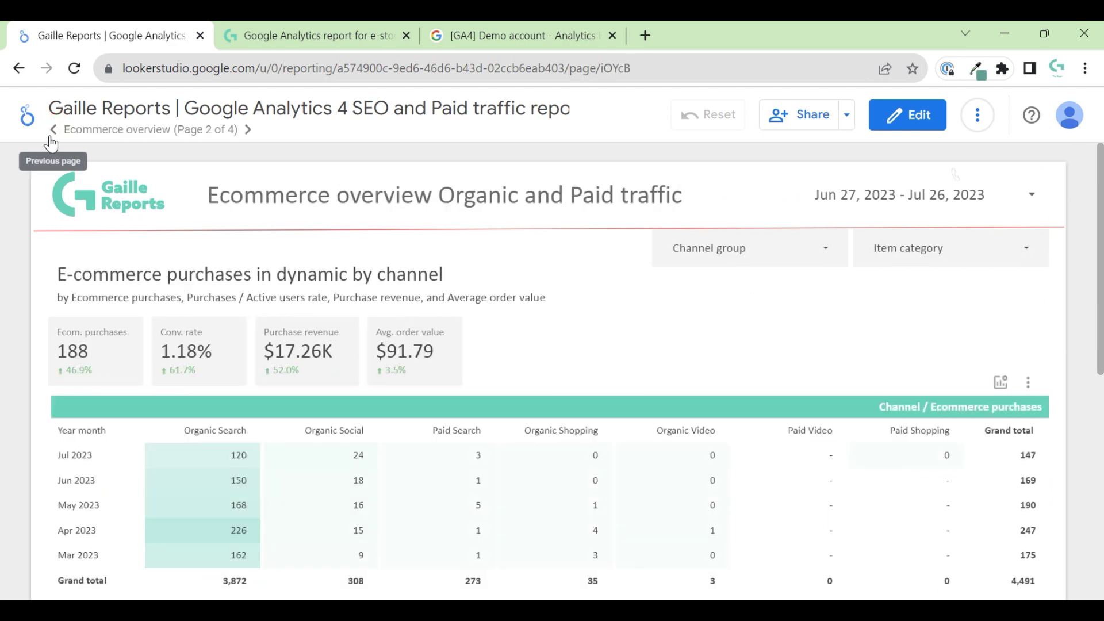
click(53, 131)
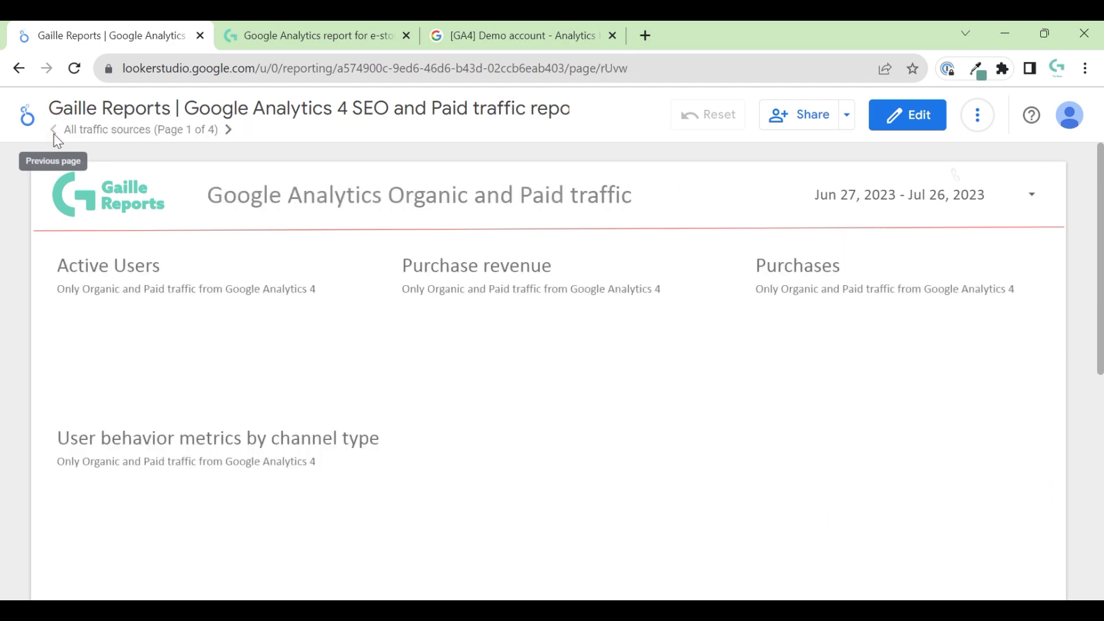